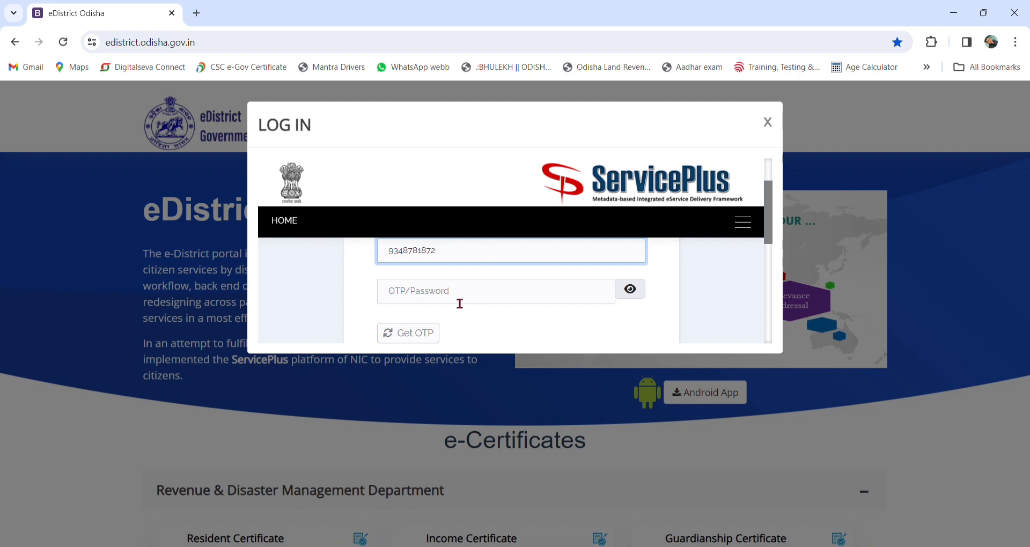
Step: Request a one-time password for the registered mobile number and acknowledge the OTP-sent notice
click(418, 339)
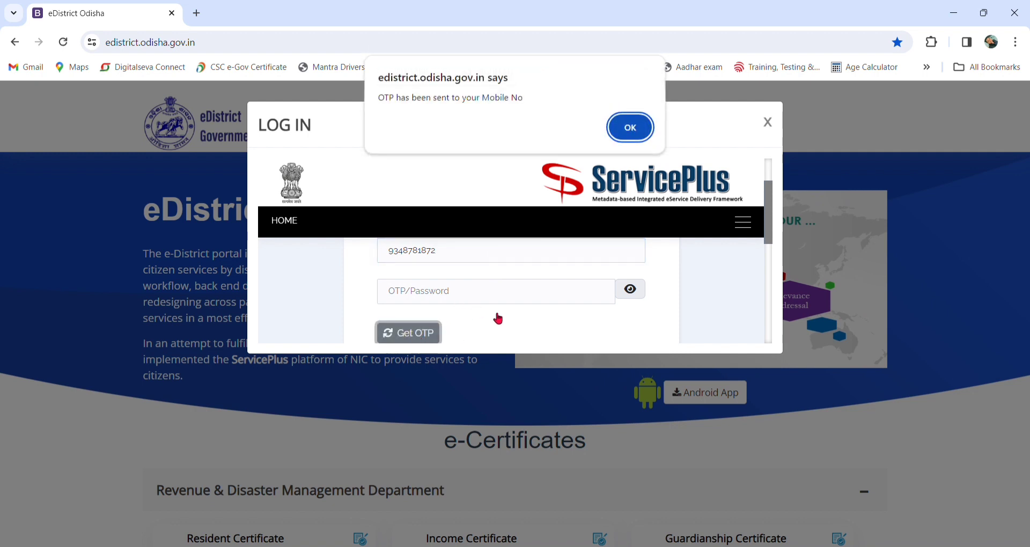
click(626, 128)
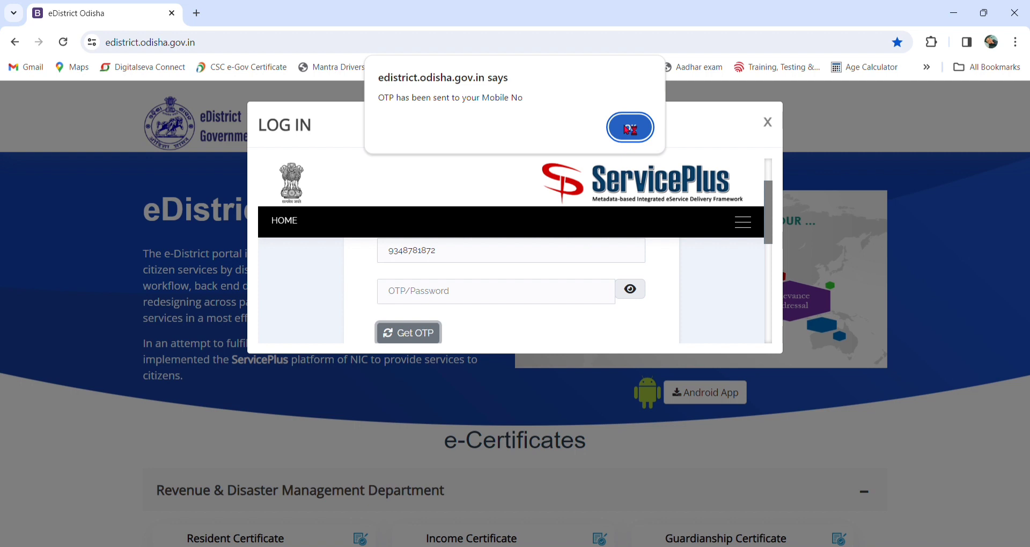
click(447, 300)
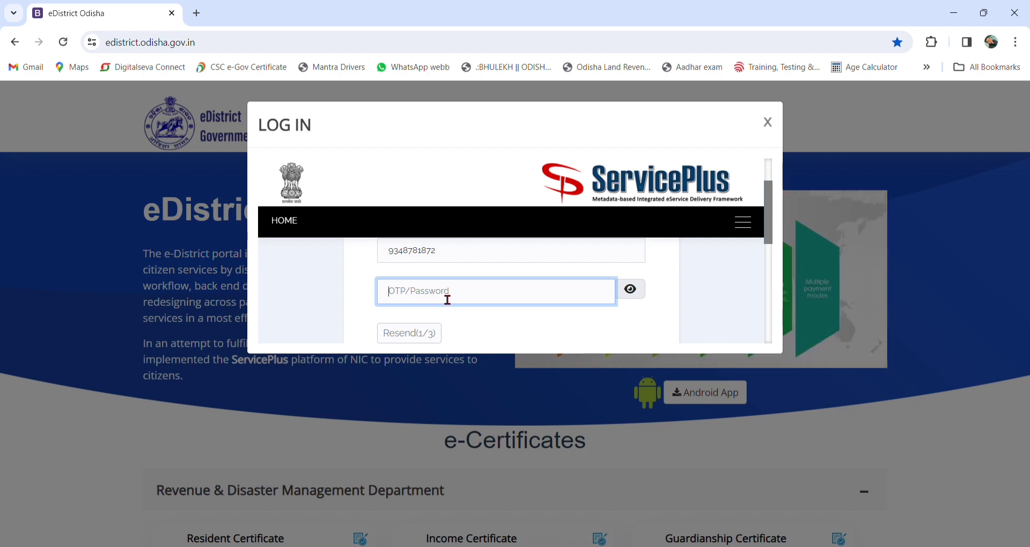
Step: Enter the received OTP and the captcha code, then submit the login
text(••)
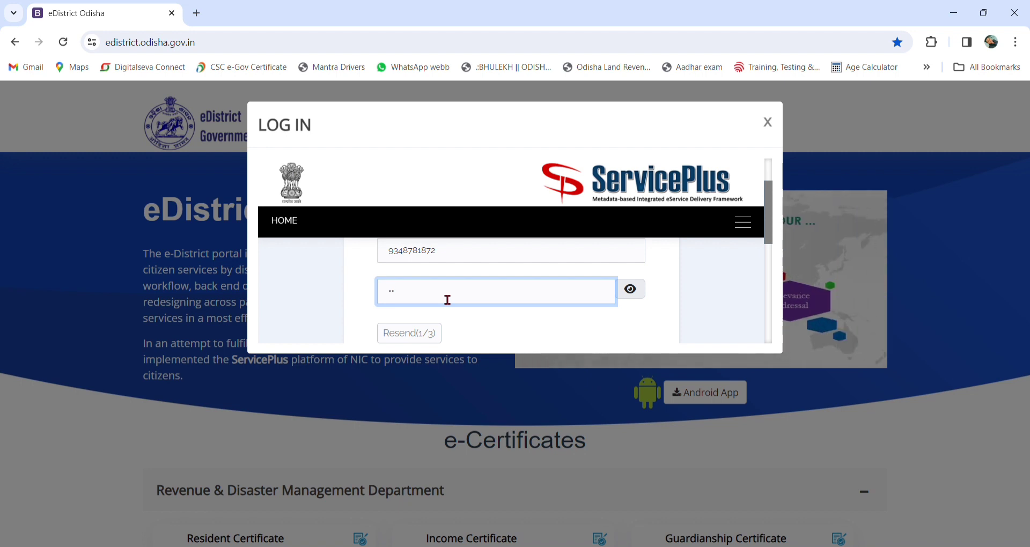
text(••••)
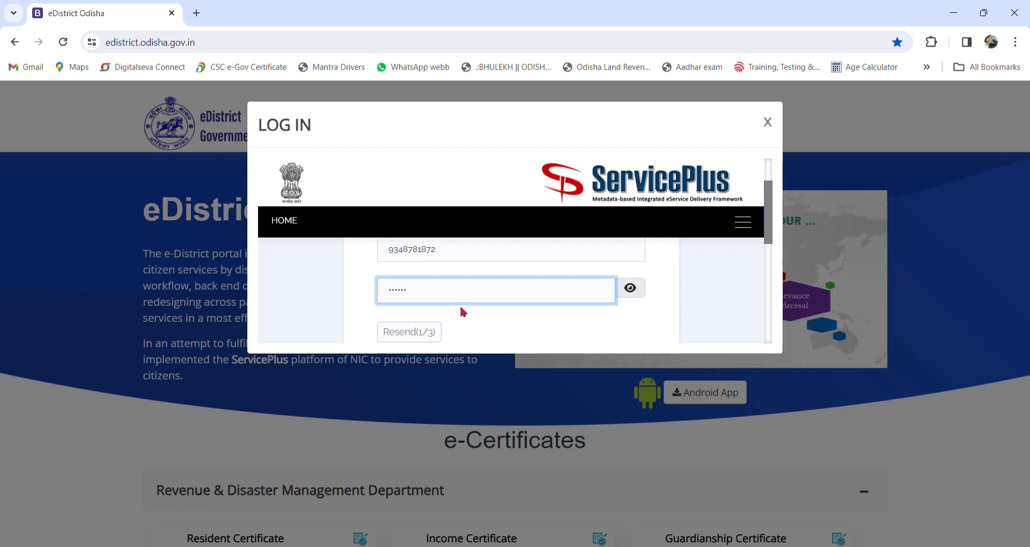
scroll(460, 303, down, 2)
scroll(460, 315, up, 1)
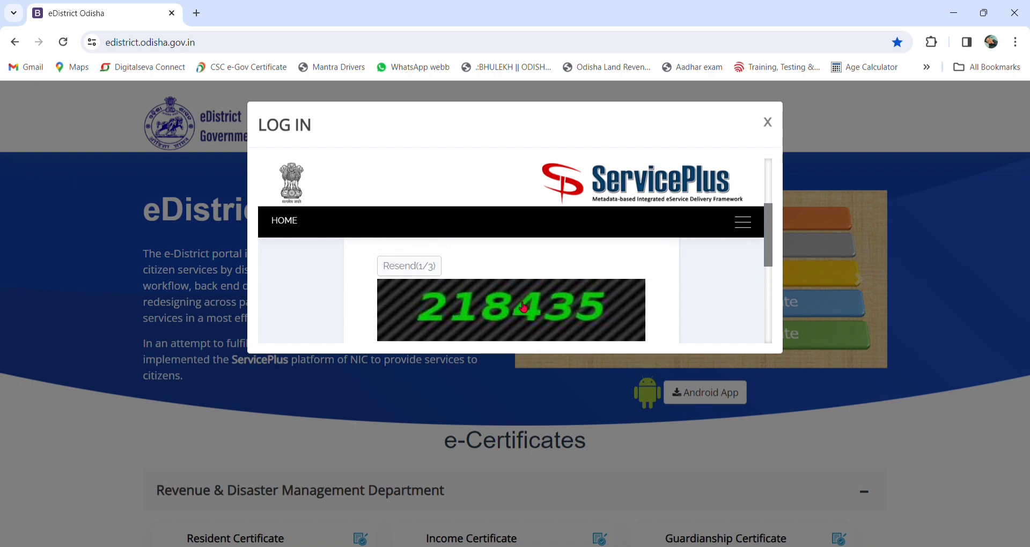
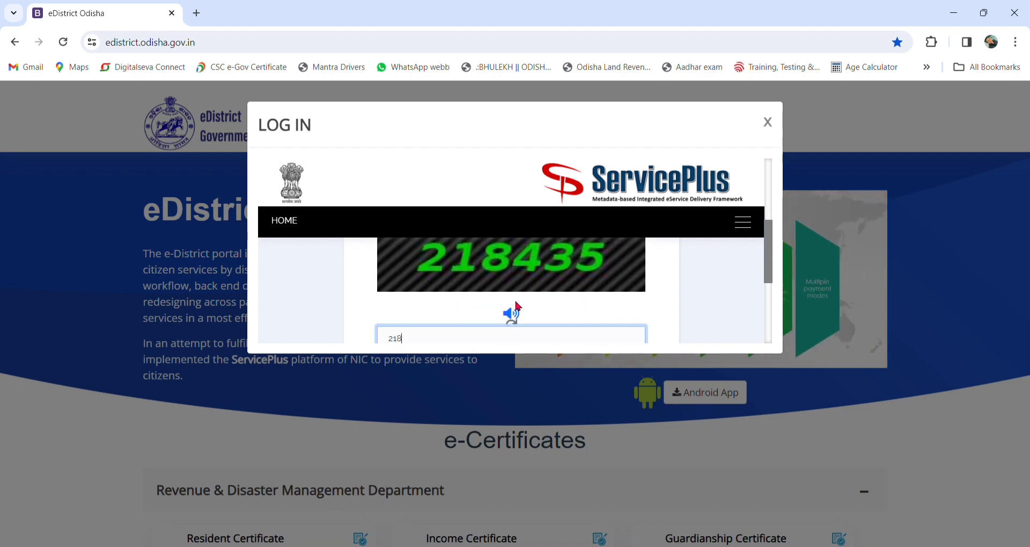
scroll(519, 307, down, 1)
click(518, 314)
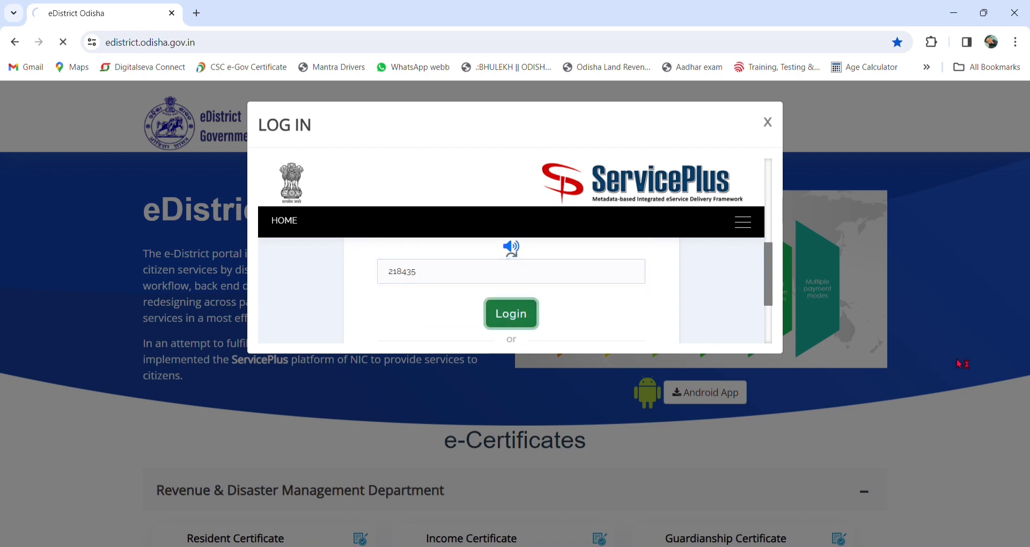
Step: Resubmit the login to enter the ServicePlus dashboard
click(591, 326)
click(525, 313)
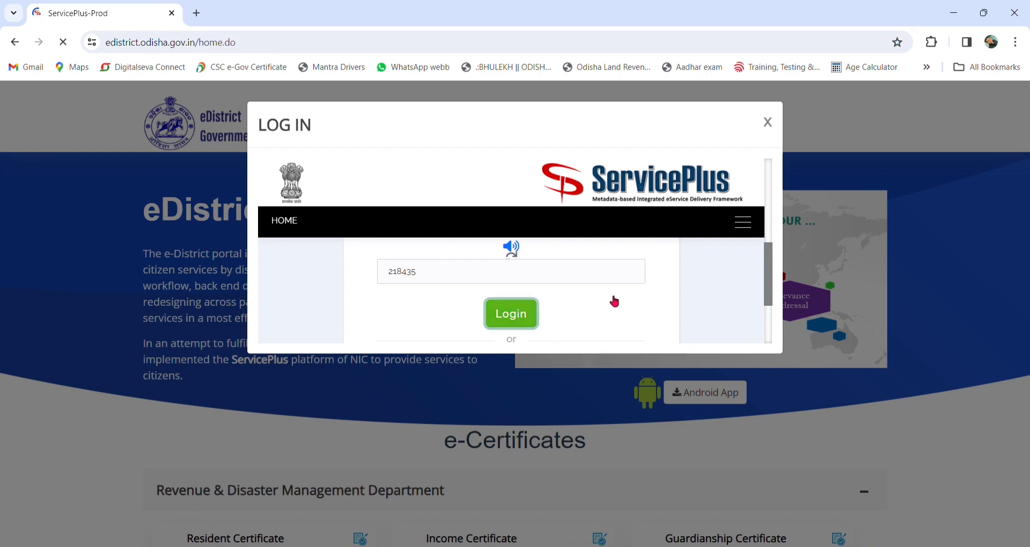
scroll(571, 299, down, 2)
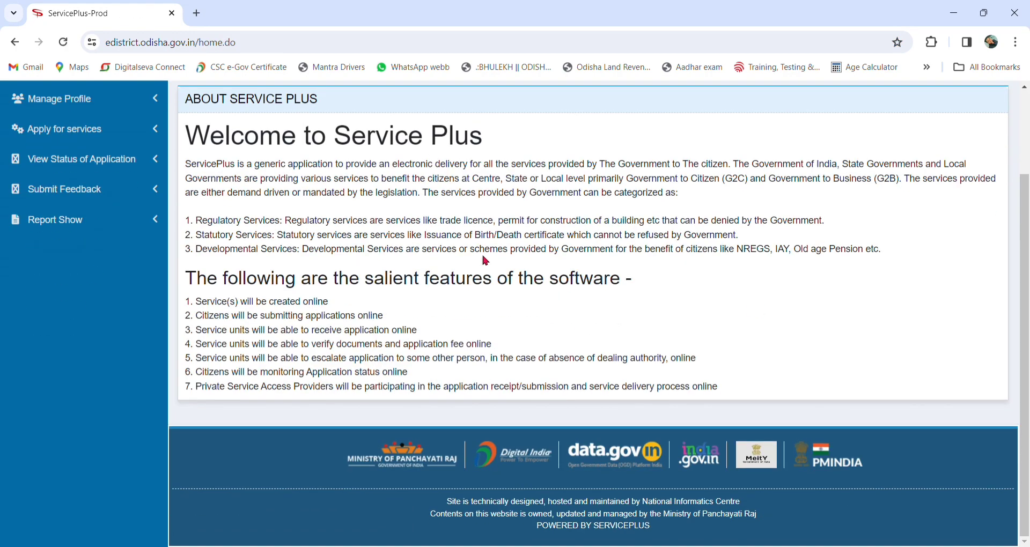
scroll(519, 278, up, 2)
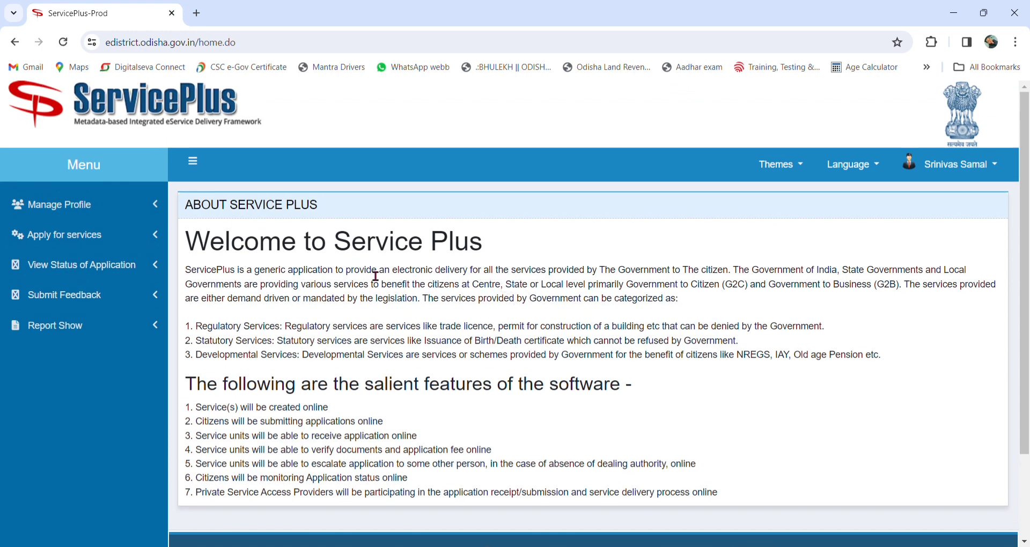
scroll(375, 274, down, 2)
scroll(376, 277, up, 2)
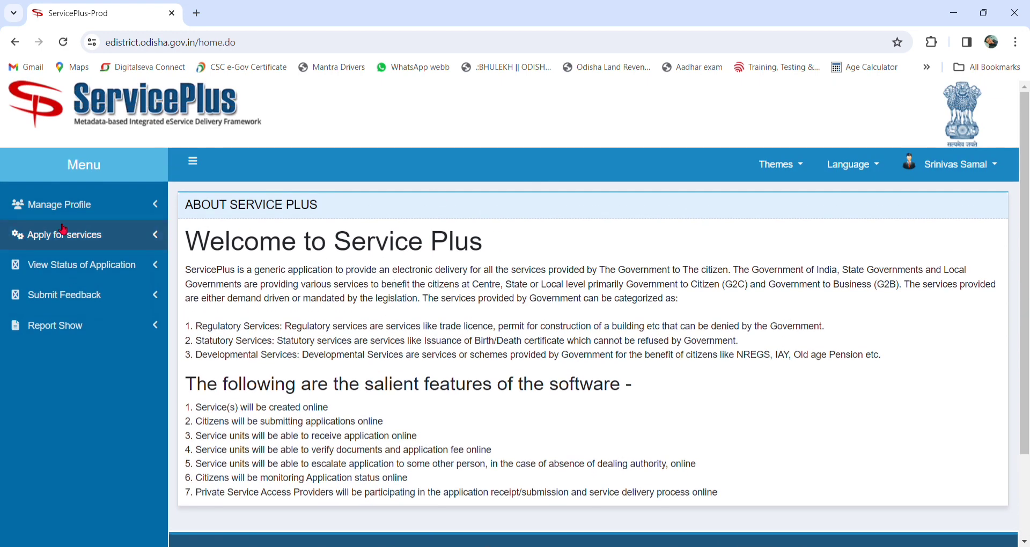
Step: Show all available services for ODISHA via Apply for services
click(86, 241)
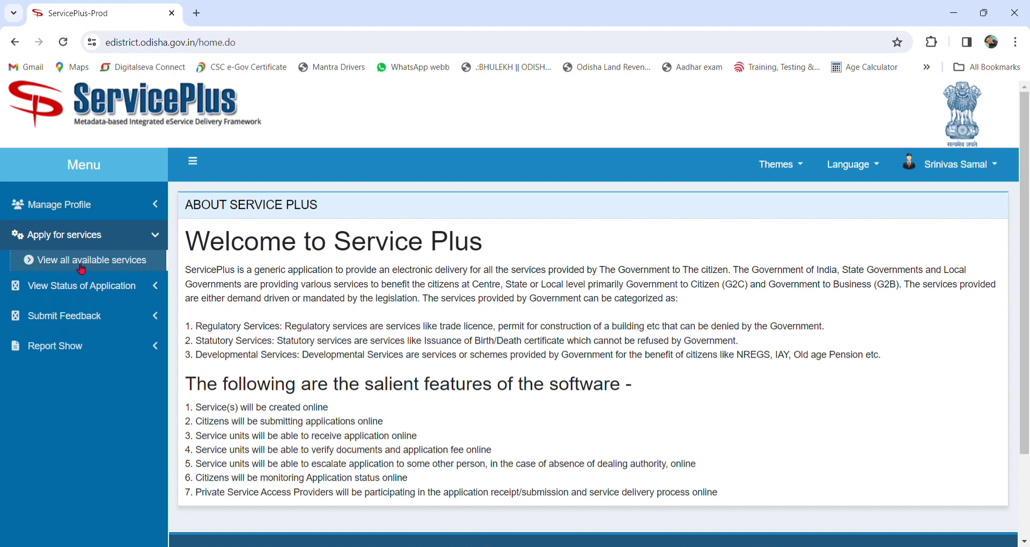
click(81, 267)
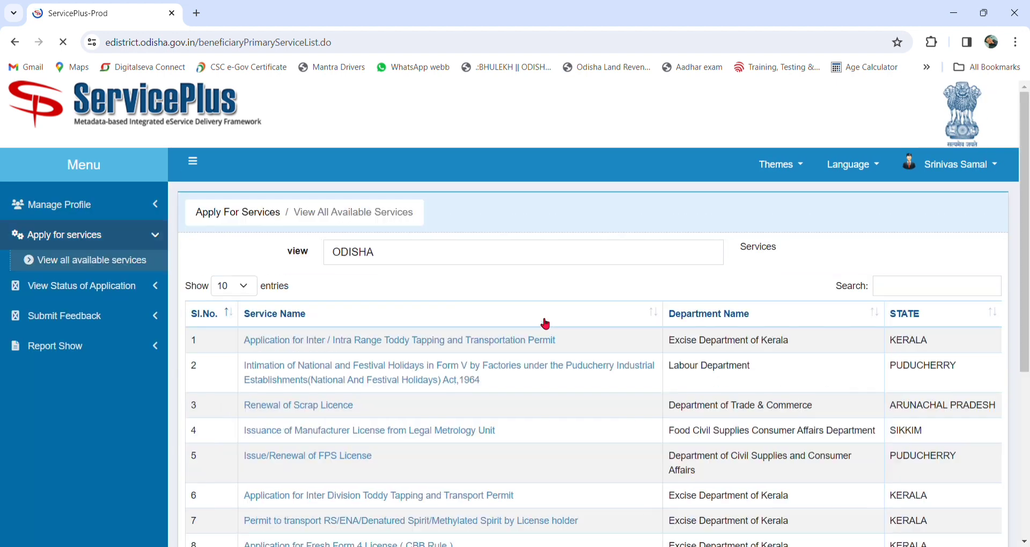
scroll(841, 333, down, 2)
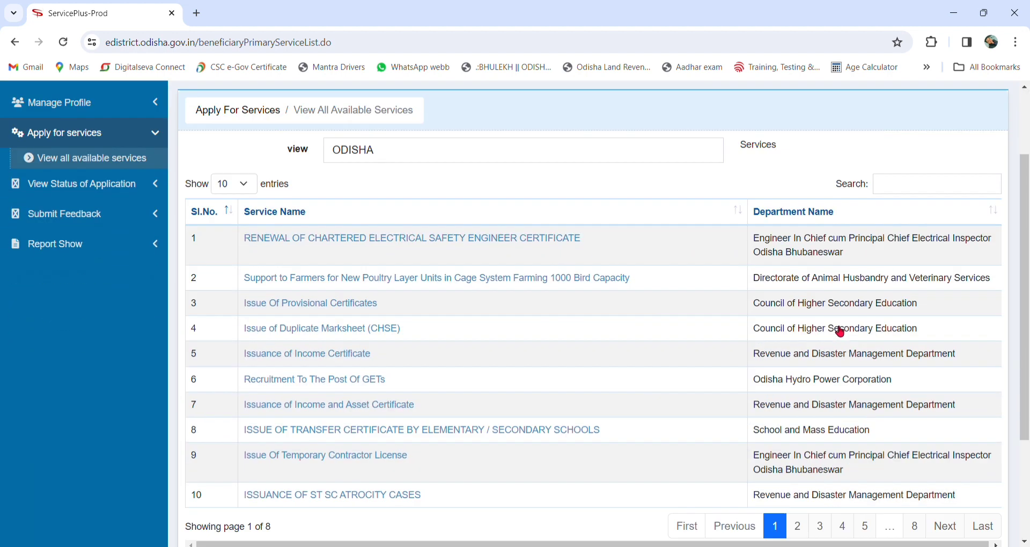
scroll(841, 333, up, 2)
click(921, 291)
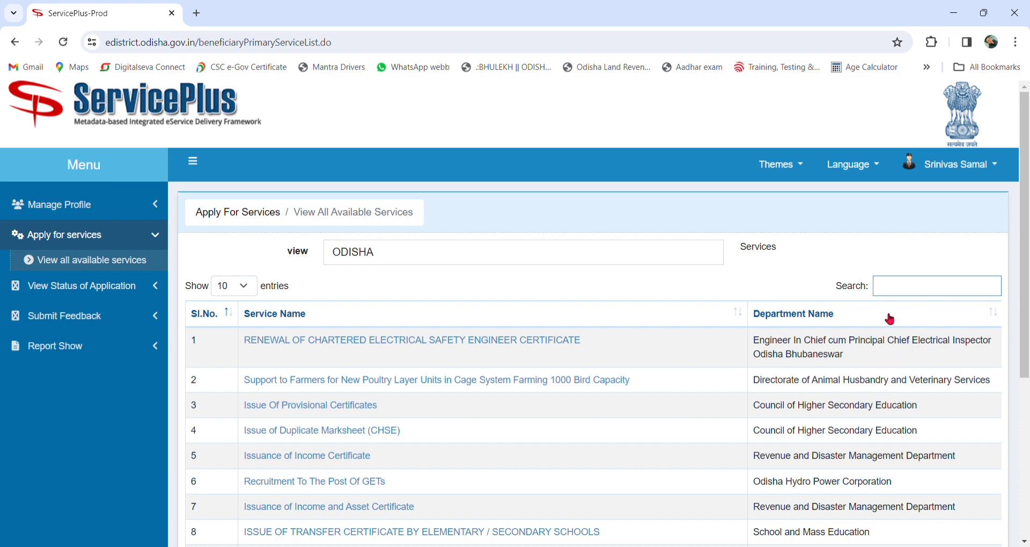
Step: Filter the services by 'SC' and open Issuance of Scheduled Tribe Certificate
click(899, 291)
text(SC)
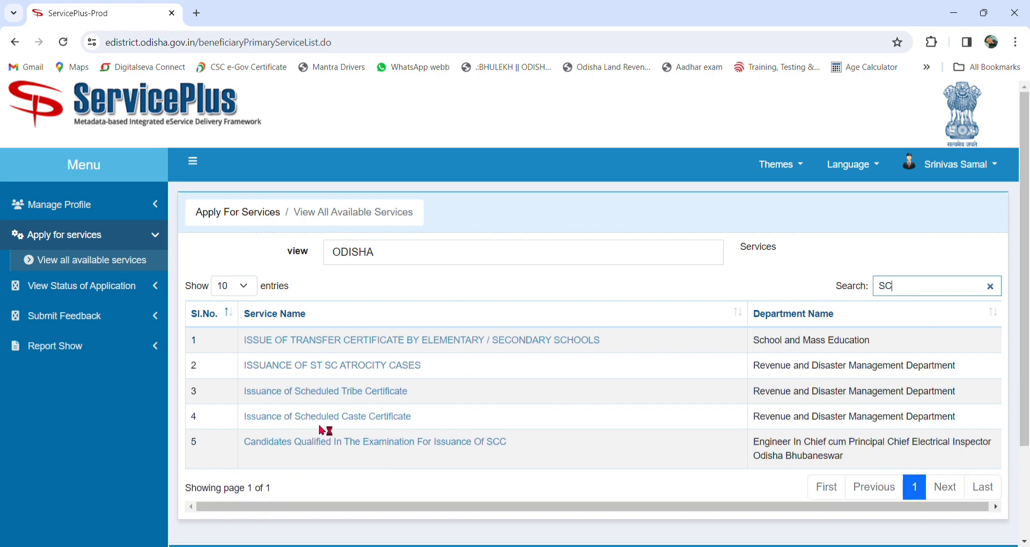
click(335, 397)
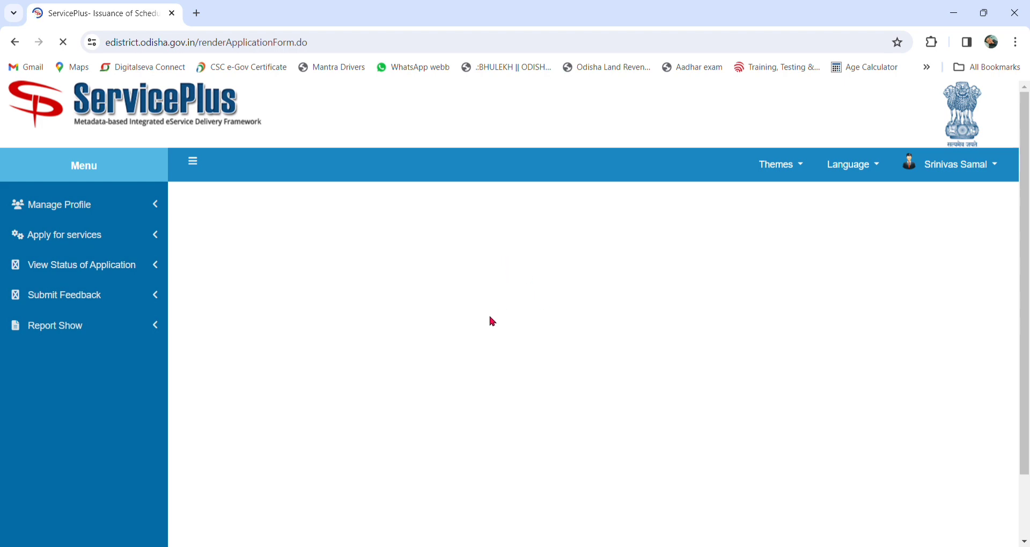
Step: Set salutation Shri, enter the applicant's full name, gender Male and marital status Unmarried
scroll(491, 327, down, 9)
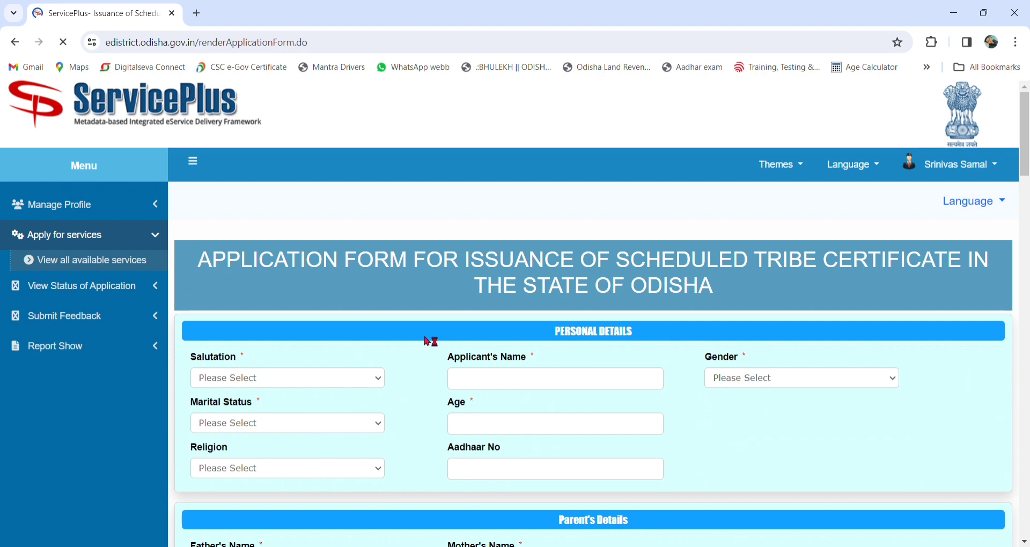
scroll(420, 343, down, 1)
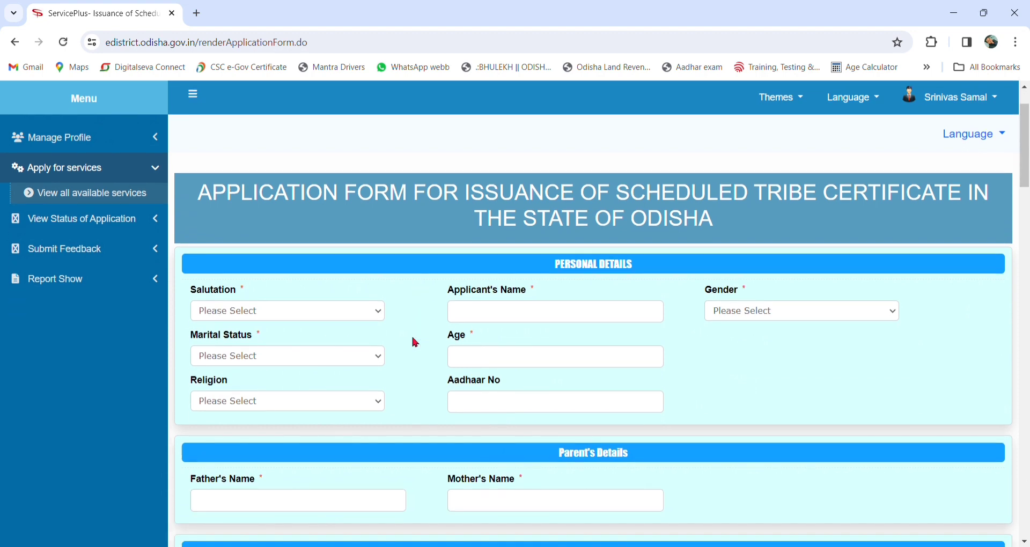
scroll(414, 342, down, 1)
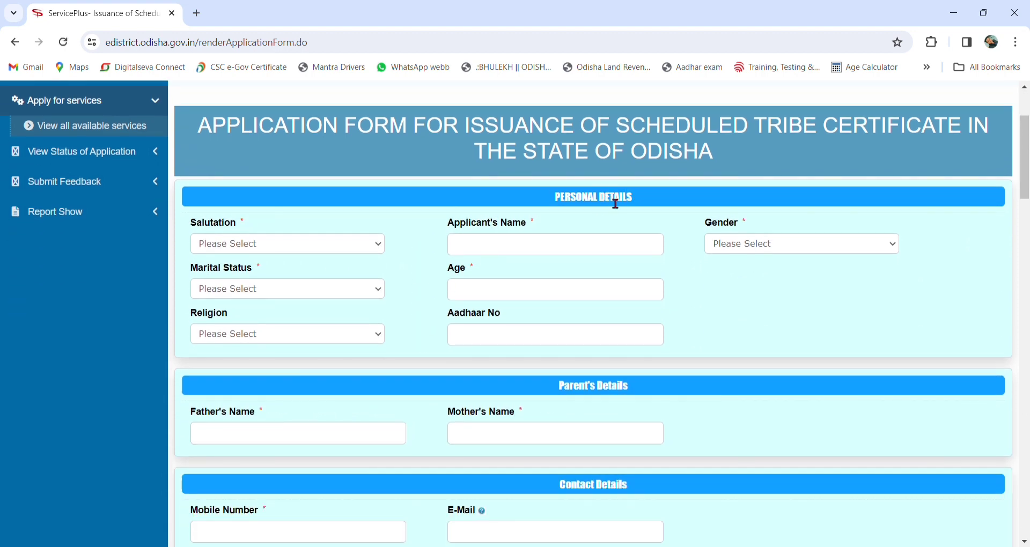
click(283, 270)
click(526, 245)
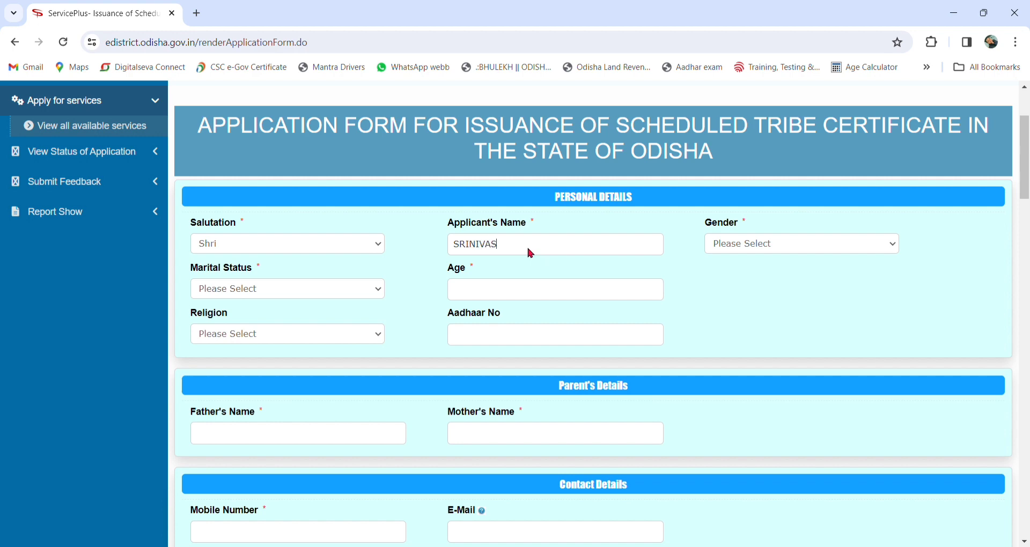
click(747, 269)
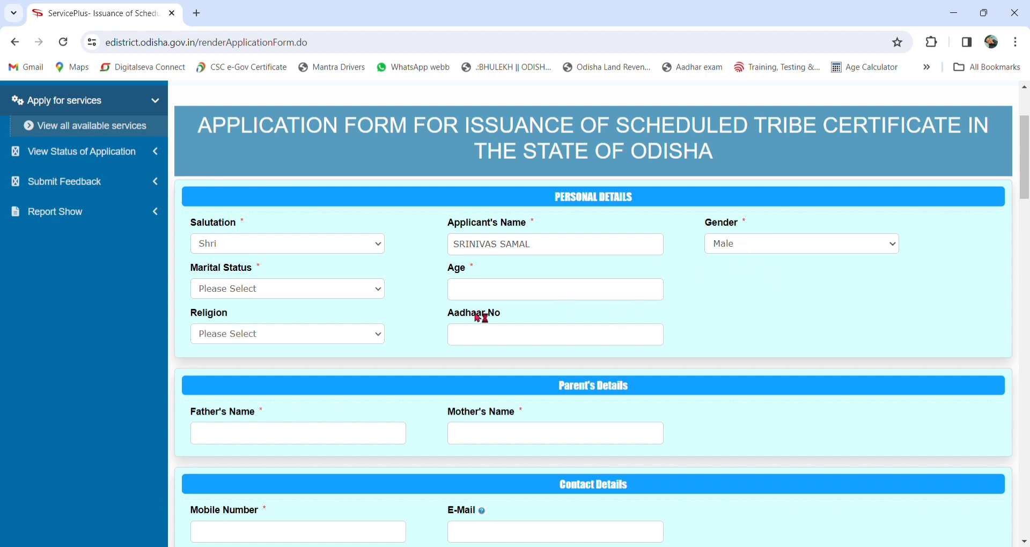
click(304, 304)
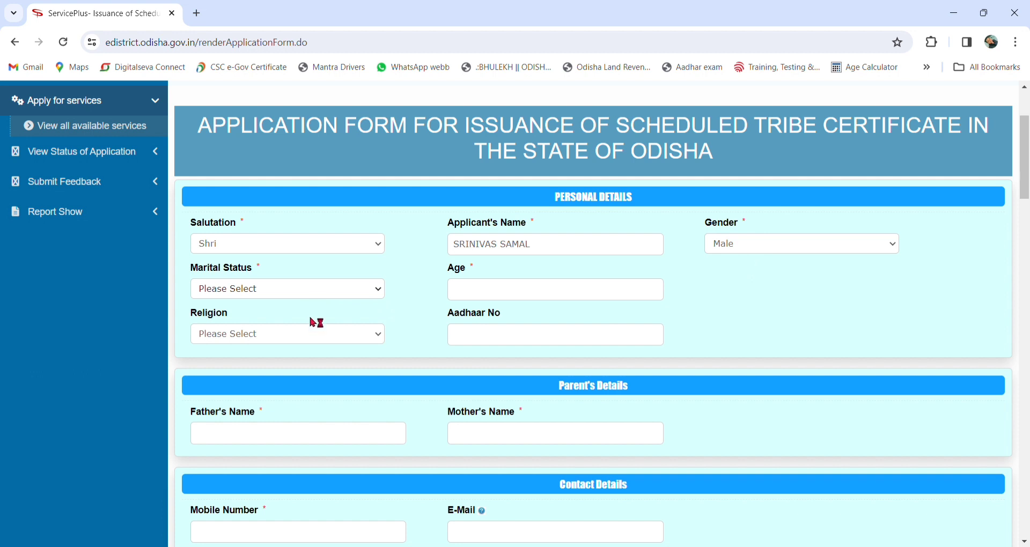
Step: Enter age 29, choose religion Hindu and fill in the applicant's Aadhaar number
click(487, 300)
text(29)
click(289, 339)
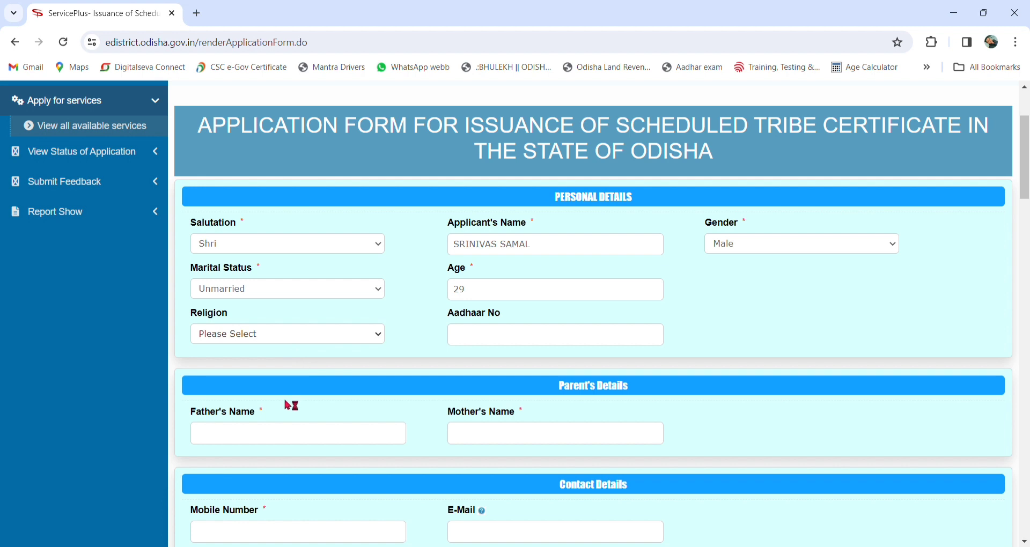
click(280, 368)
click(498, 339)
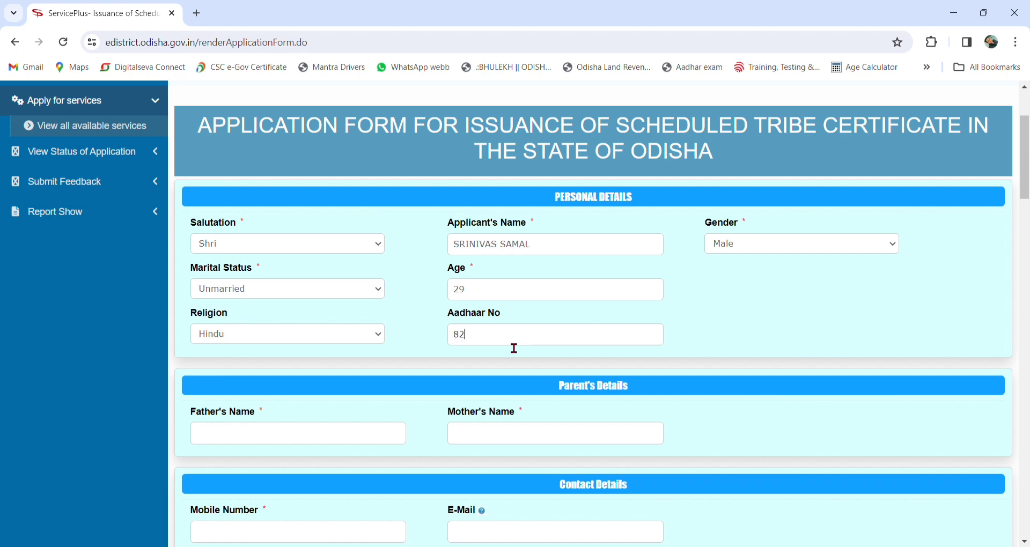
Step: Fill in the father's name and the mother's name
scroll(486, 326, down, 2)
scroll(458, 287, down, 1)
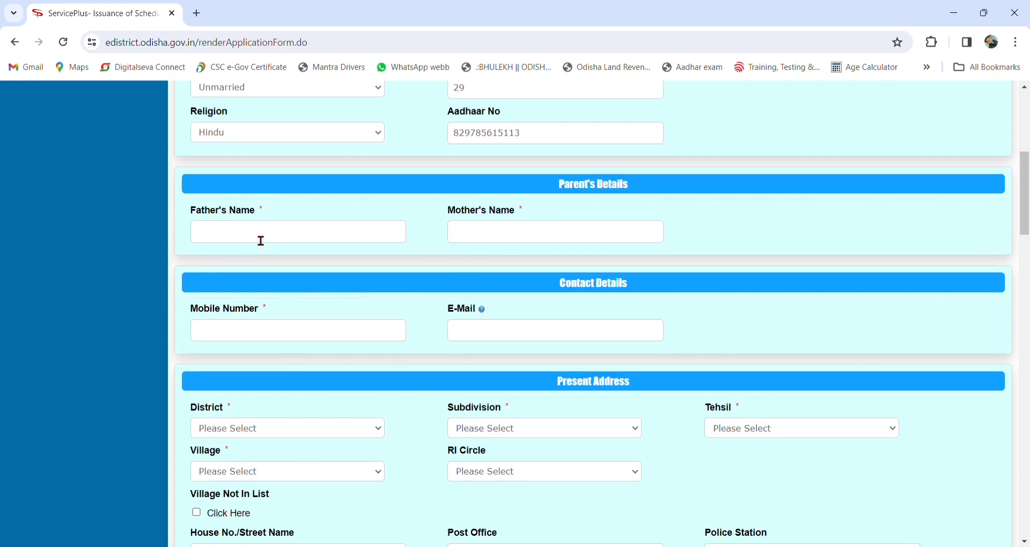
click(259, 240)
click(541, 239)
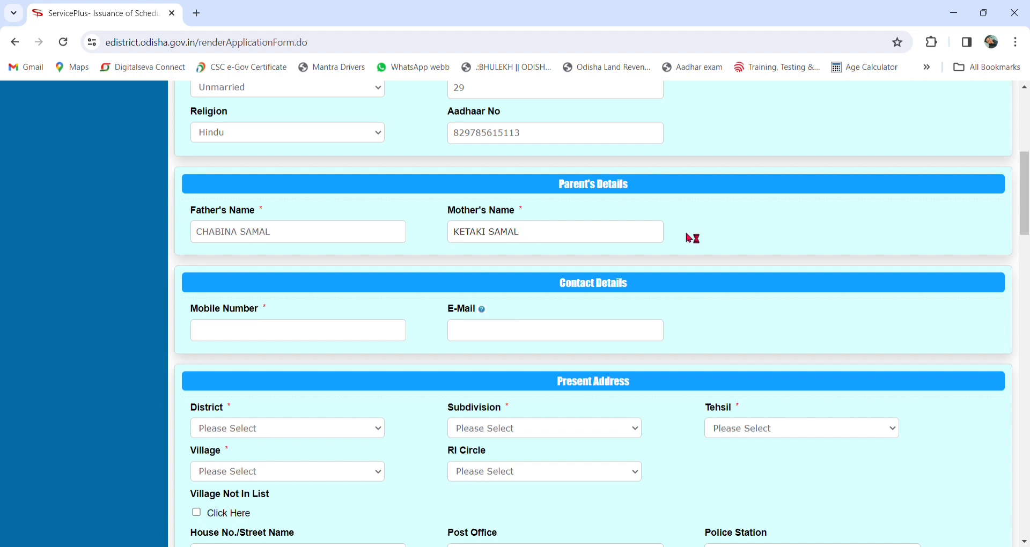
Step: Enter the applicant's mobile number and e-mail address
scroll(387, 254, down, 1)
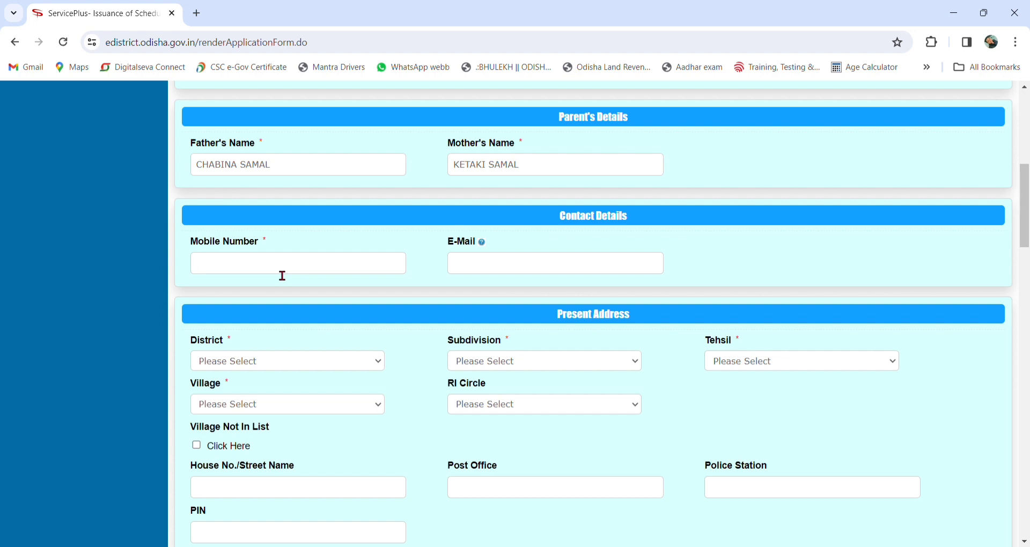
click(521, 270)
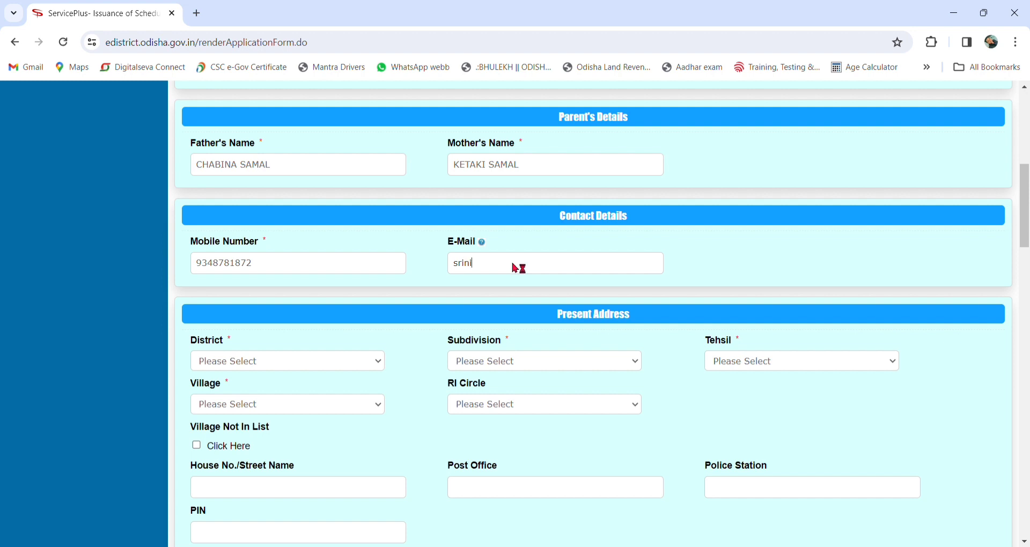
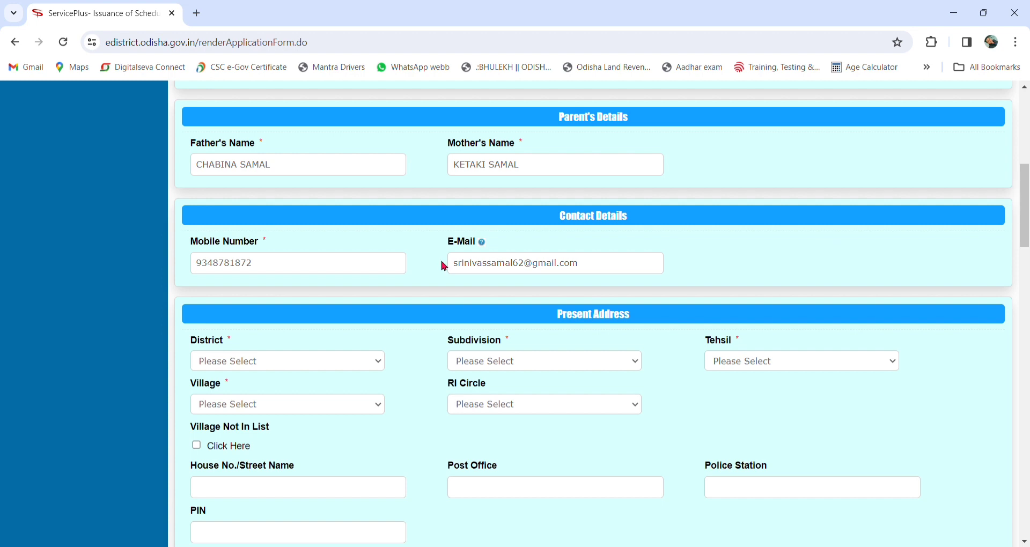
Step: Choose Subdivision Cuttack, Tehsil Tangi Chowduara, Village Karanji and the RI circle
scroll(444, 266, down, 3)
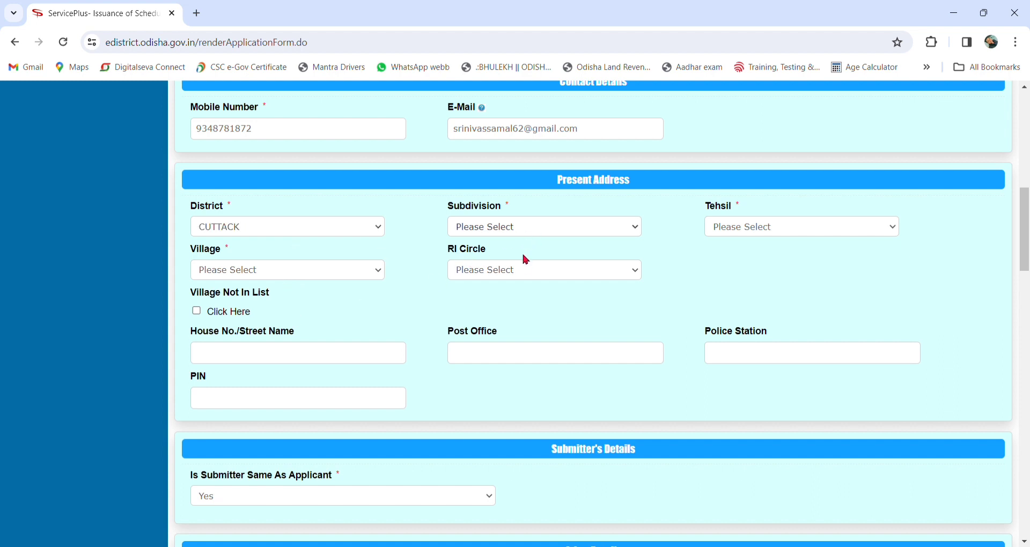
click(523, 274)
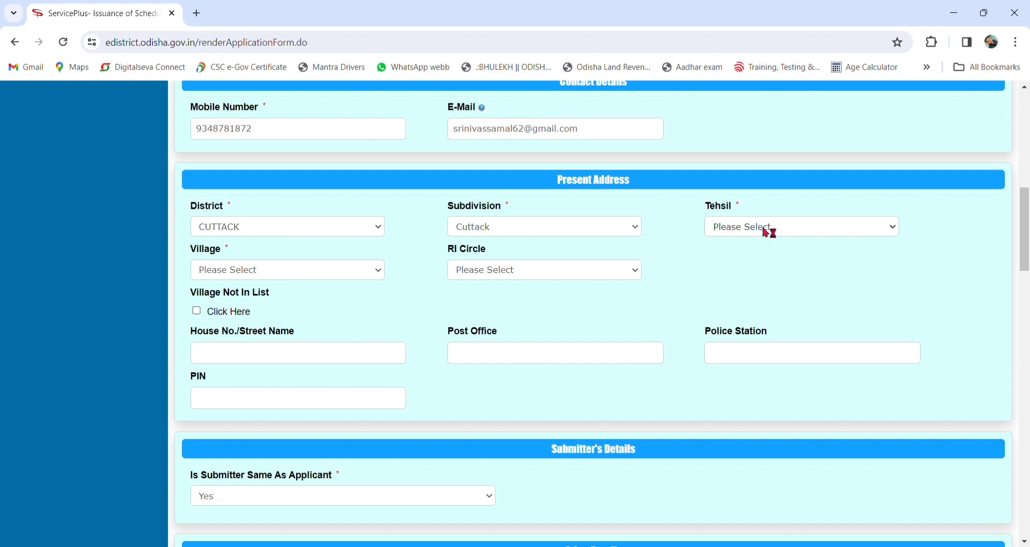
click(766, 335)
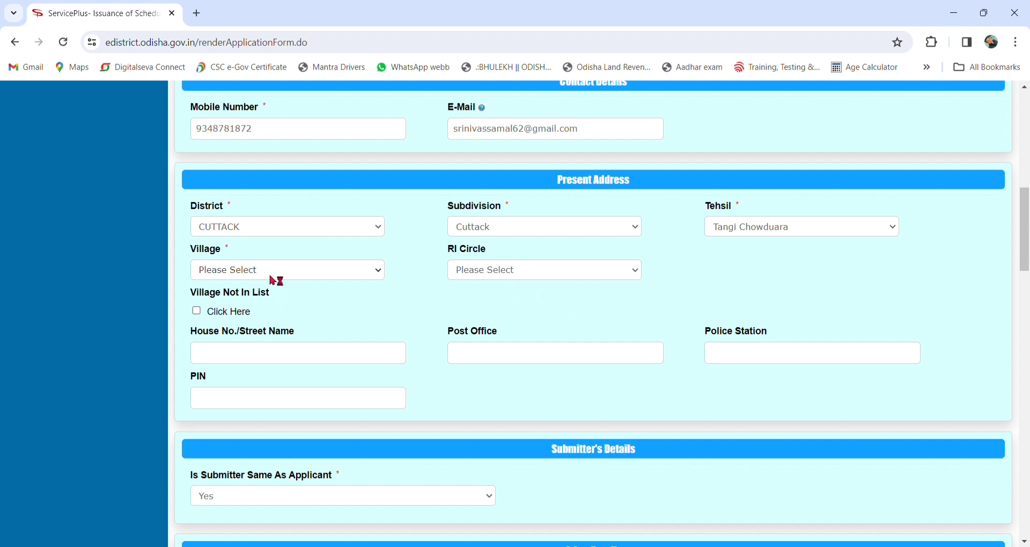
text(kar)
click(501, 275)
click(509, 302)
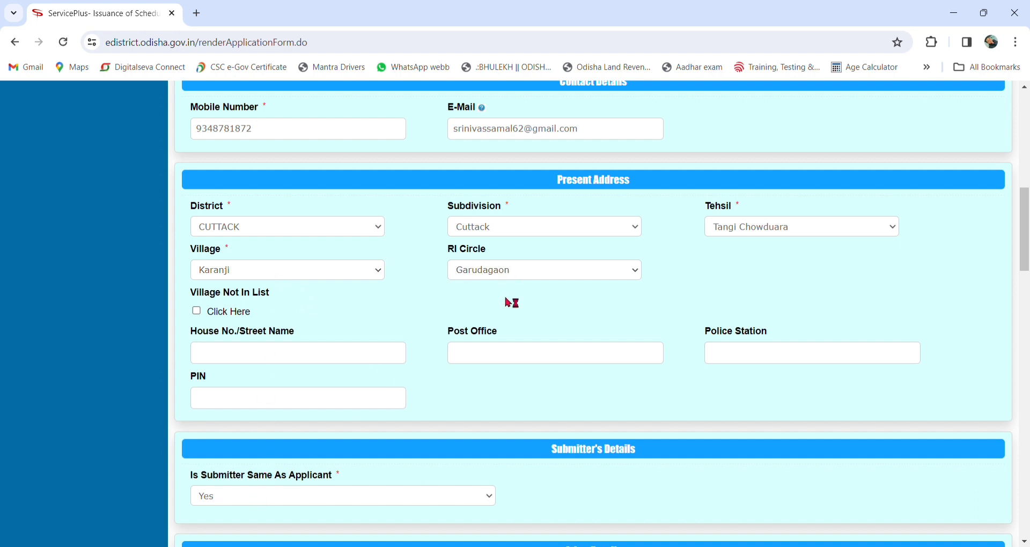
Step: Leave Village Not In List off and reselect Village Karanji and its RI circle
scroll(328, 305, down, 1)
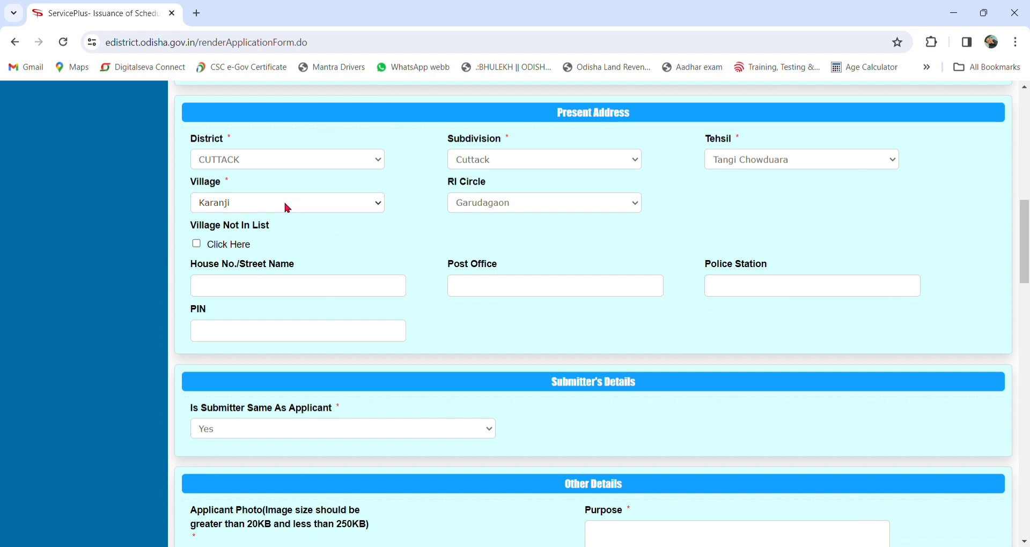
click(197, 245)
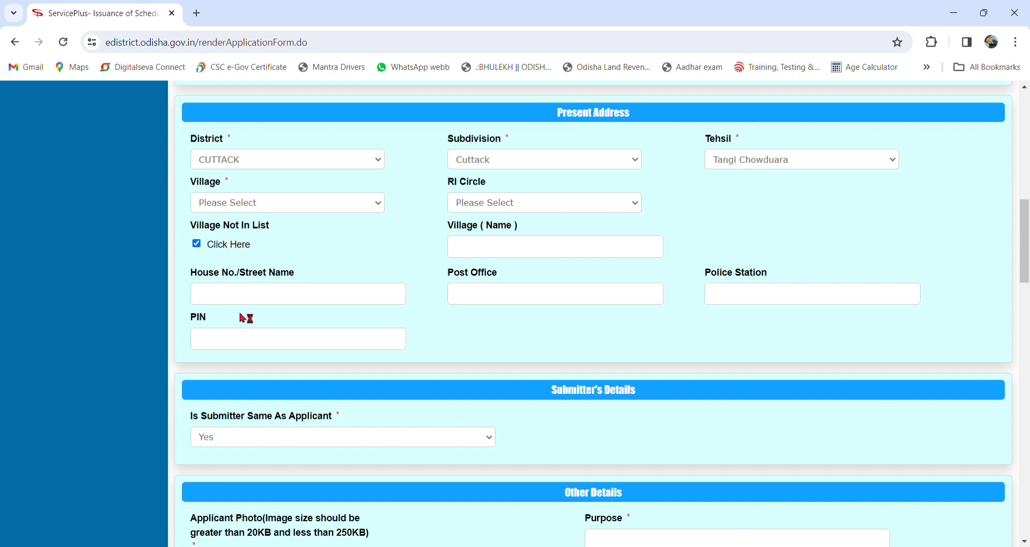
click(197, 245)
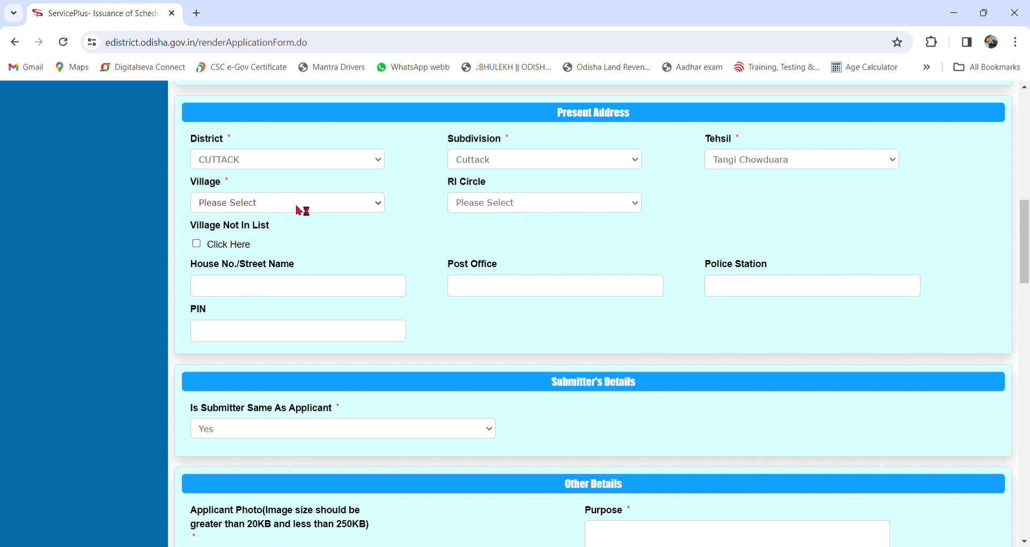
text(kar)
click(536, 207)
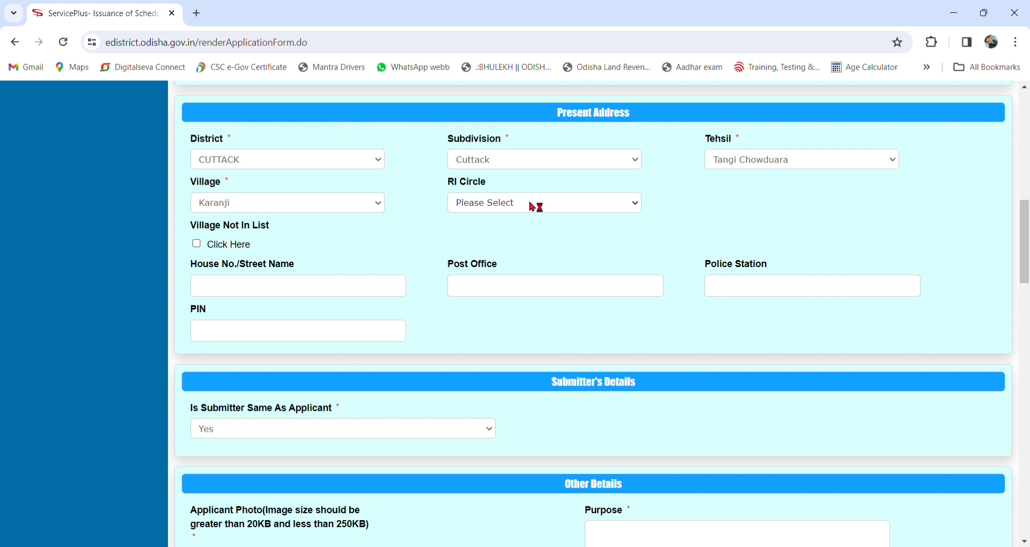
click(525, 239)
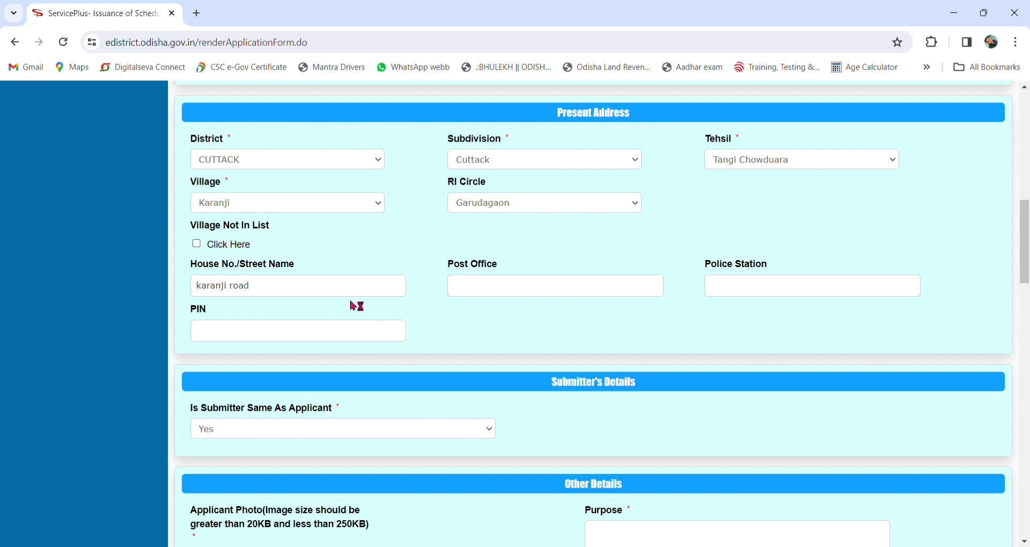
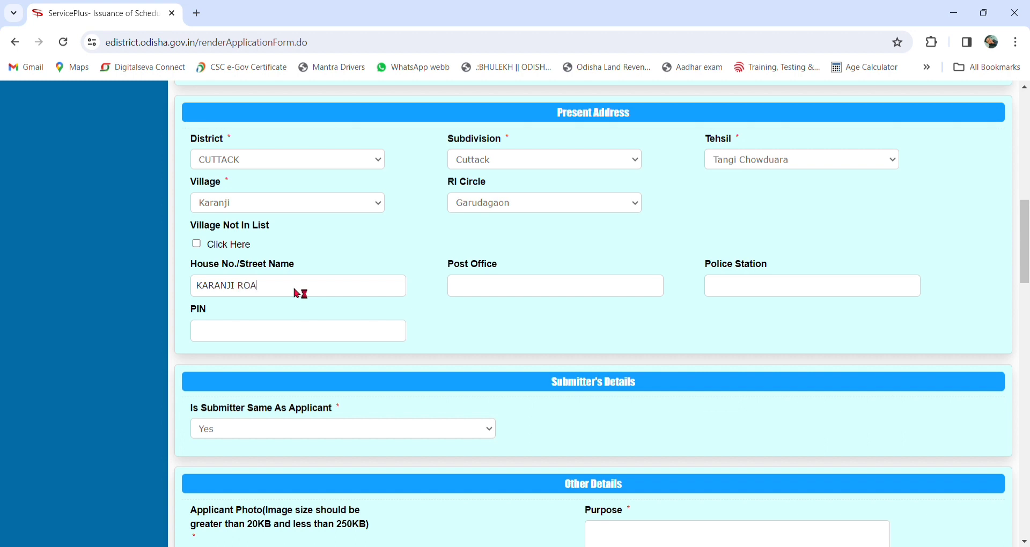
click(514, 288)
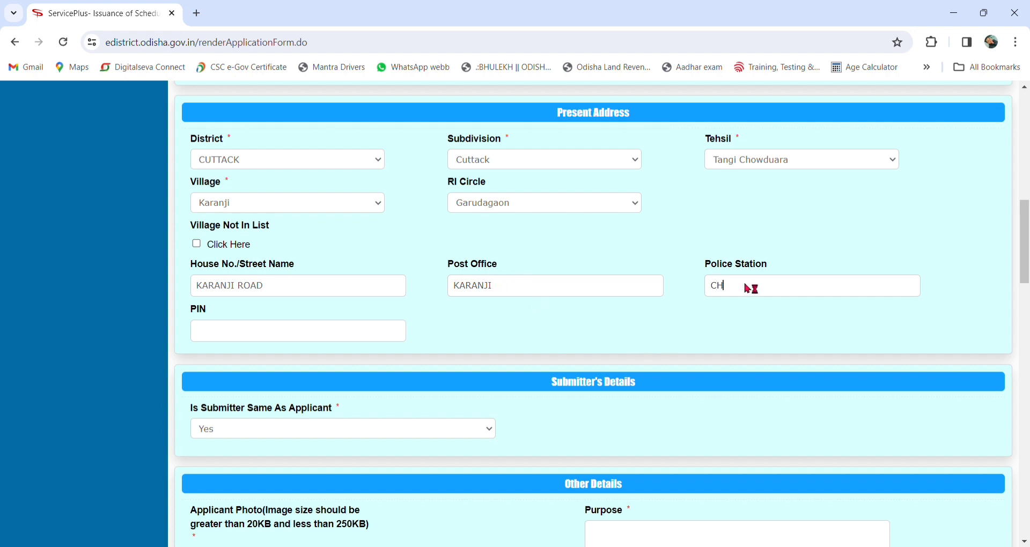
scroll(636, 330, down, 1)
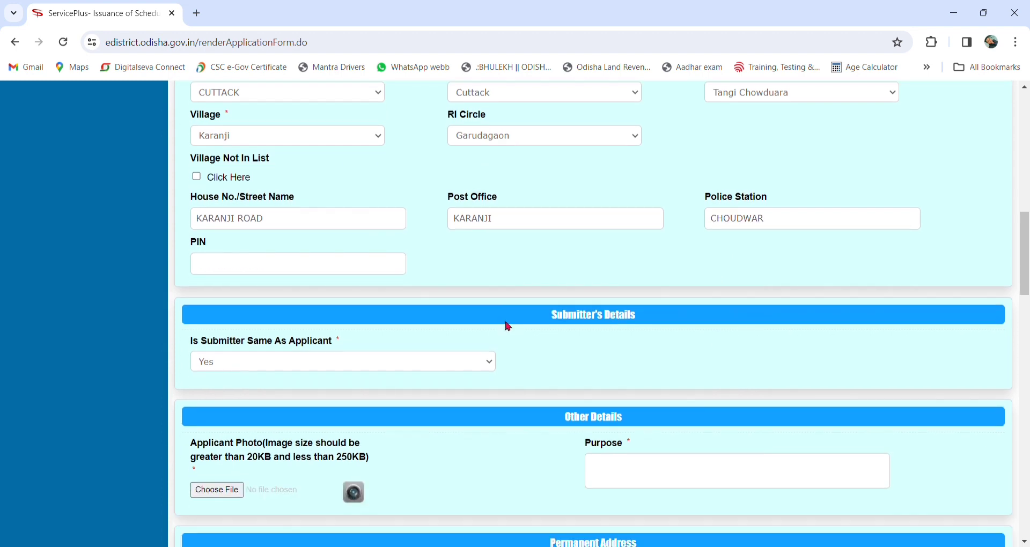
click(268, 274)
scroll(486, 266, down, 1)
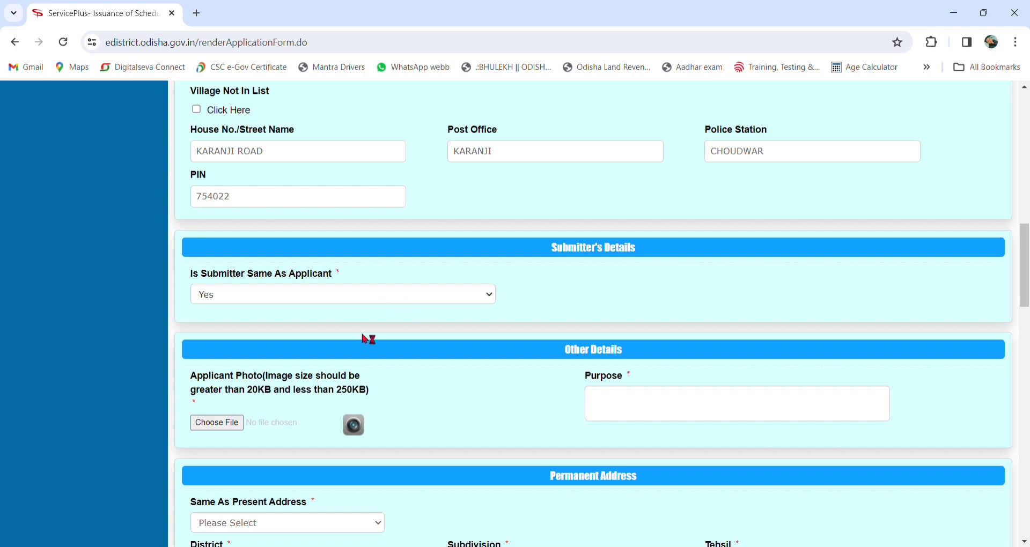
scroll(396, 329, down, 1)
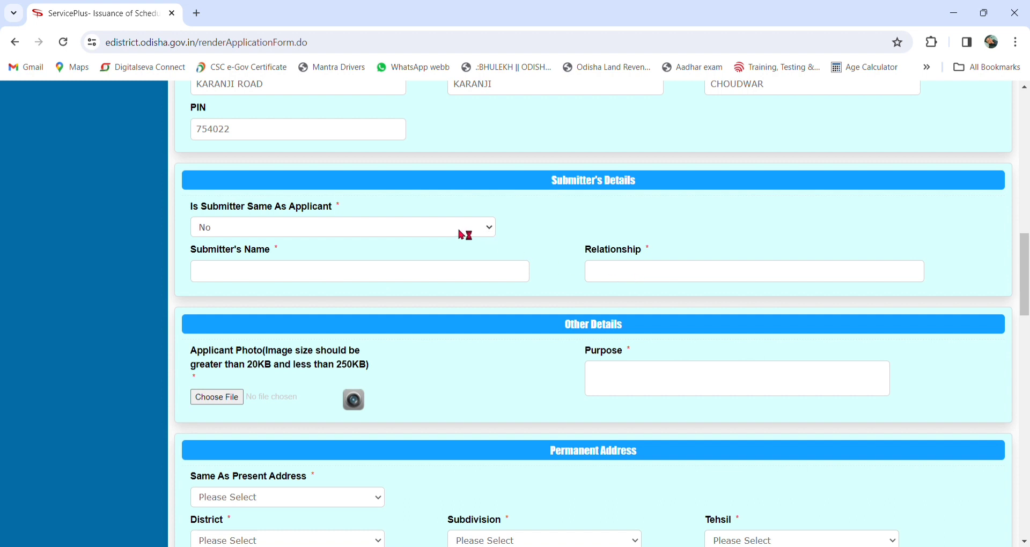
Step: Switch Is Submitter Same As Applicant back to Yes
click(434, 256)
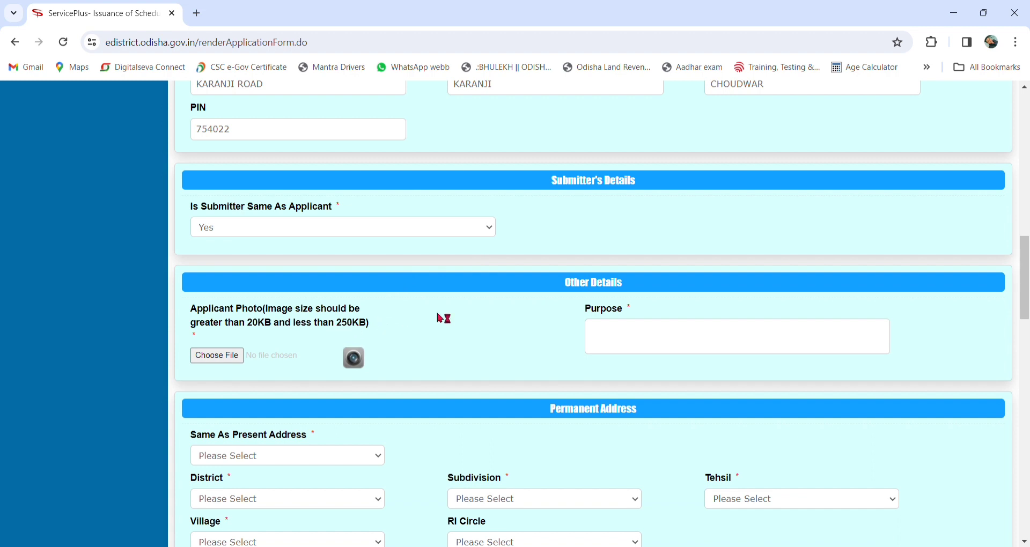
scroll(438, 317, down, 1)
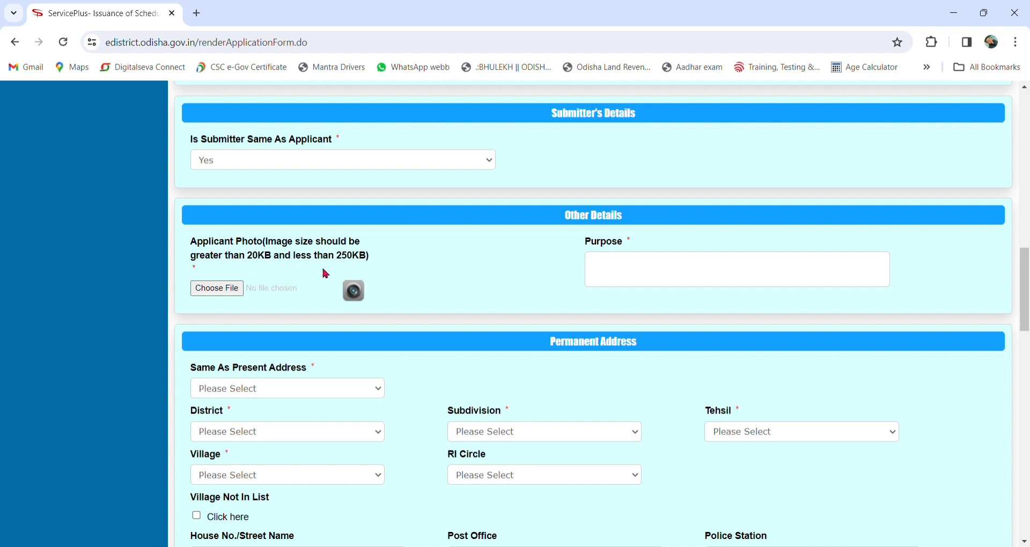
Step: Attach PHOTO.jpg as the applicant photo and enter the purpose 'APPLYING FOR JOB'
click(219, 290)
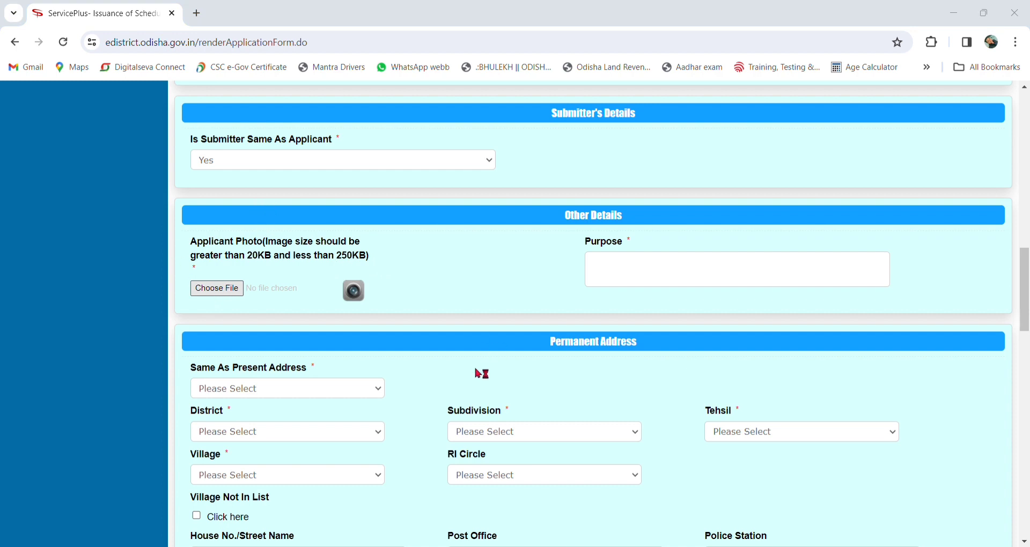
click(492, 433)
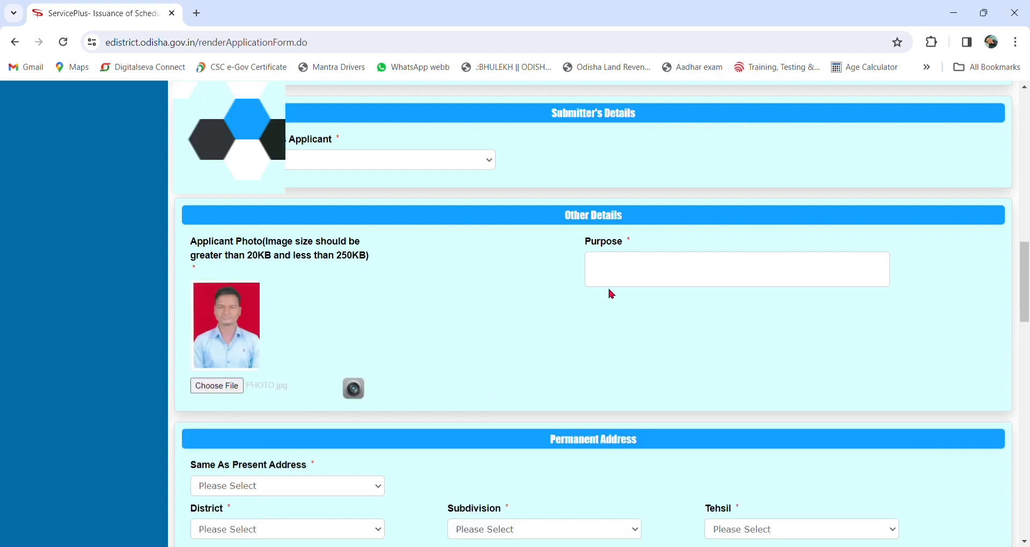
click(644, 281)
text(APPLYING FOR JOB)
click(645, 353)
Step: Scroll down the form through Permanent Address to the Land Record Details section
scroll(492, 317, down, 1)
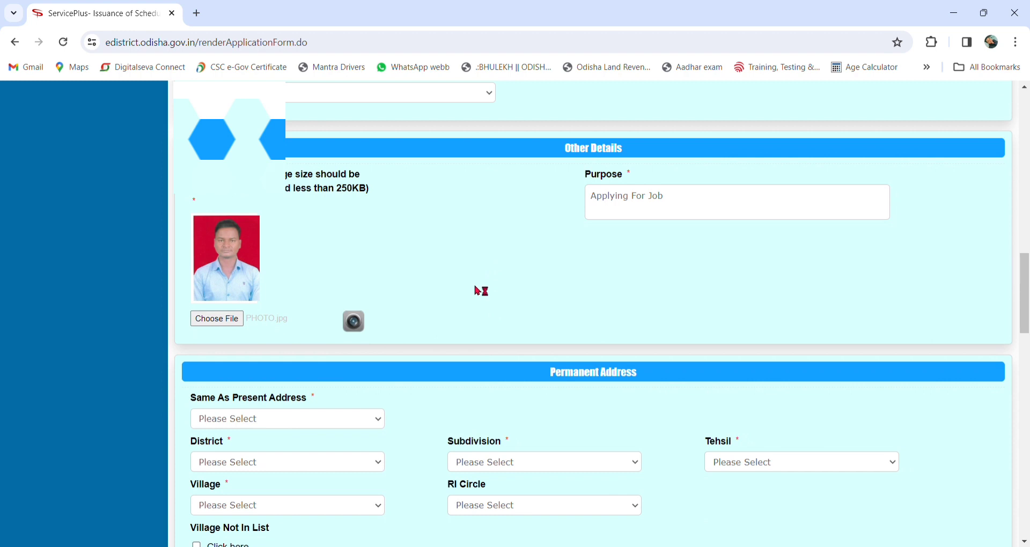
scroll(465, 280, down, 1)
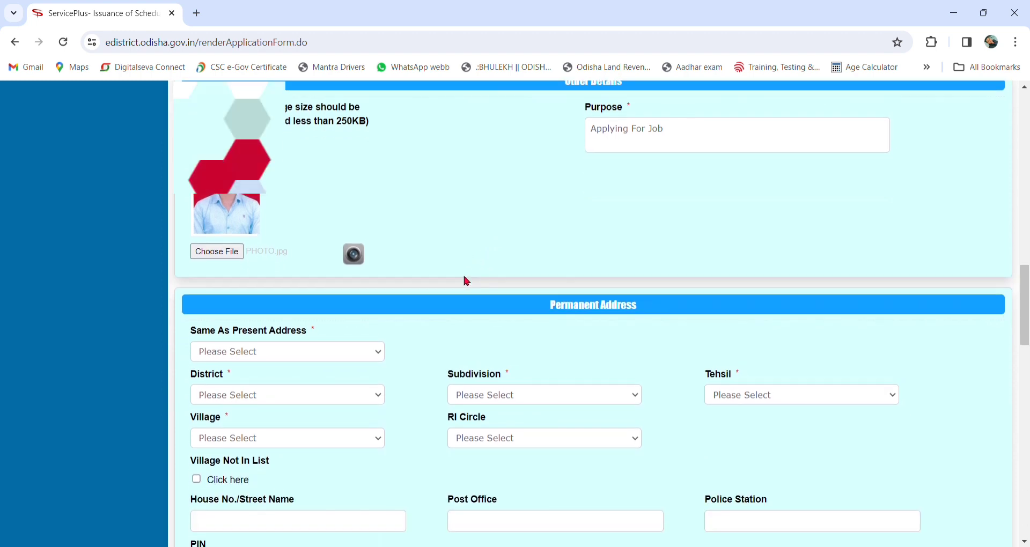
scroll(467, 280, down, 1)
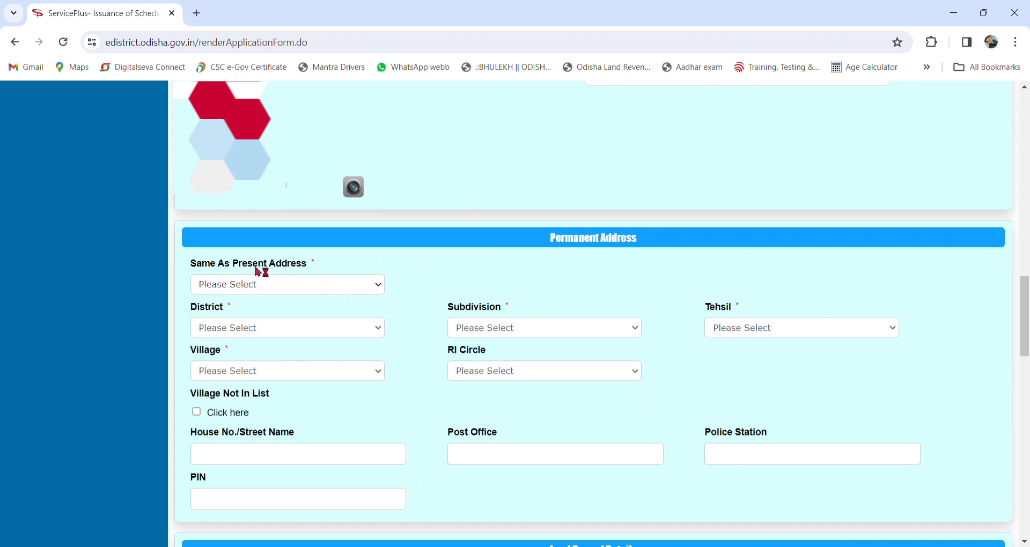
scroll(343, 277, down, 1)
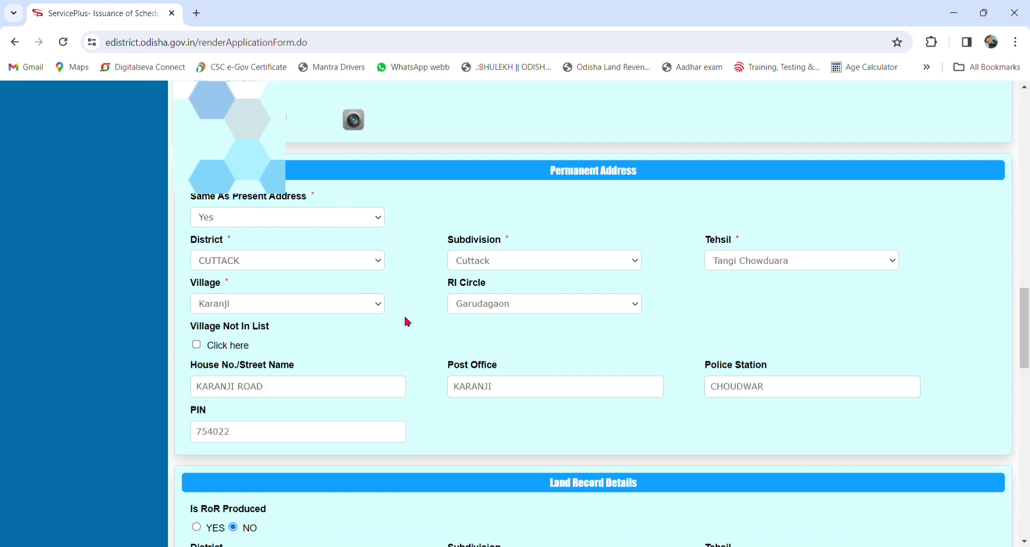
scroll(405, 318, down, 4)
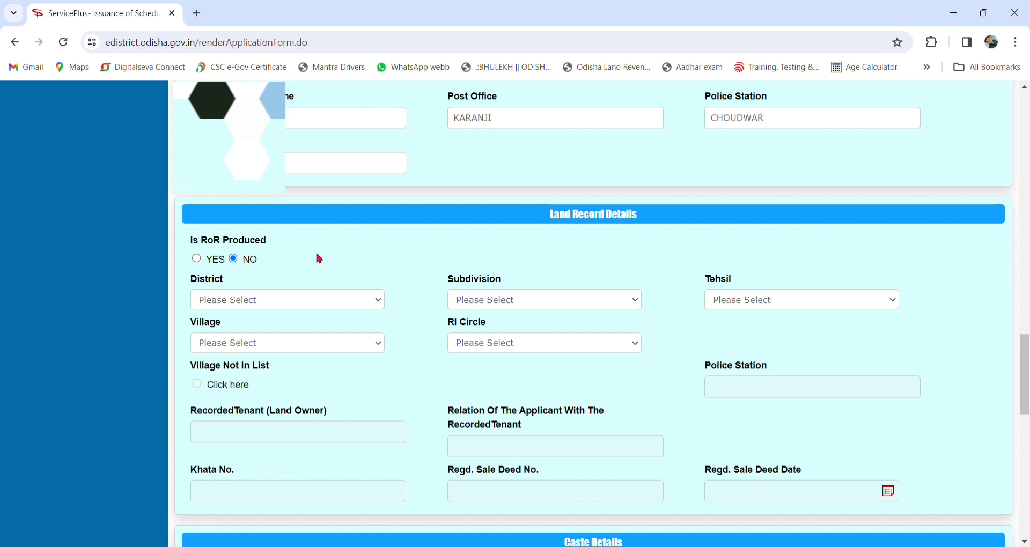
Step: Set Is RoR Produced to YES in the Land Record Details
click(197, 259)
click(234, 259)
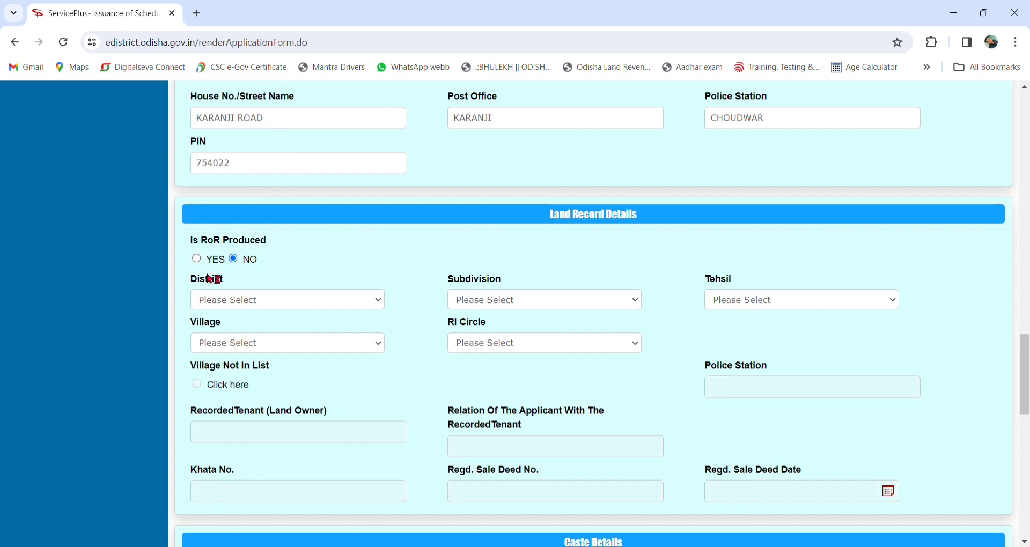
click(197, 259)
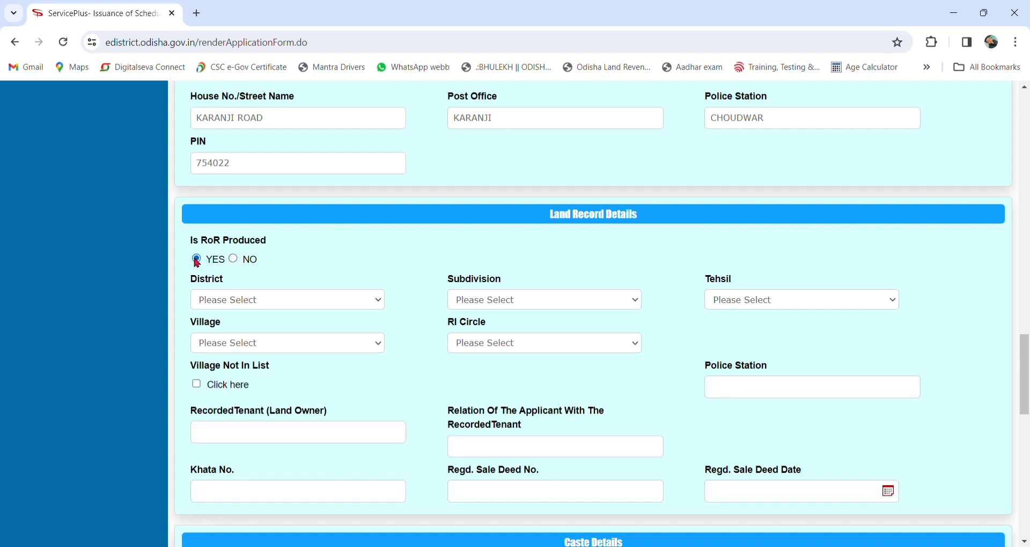
scroll(324, 249, down, 1)
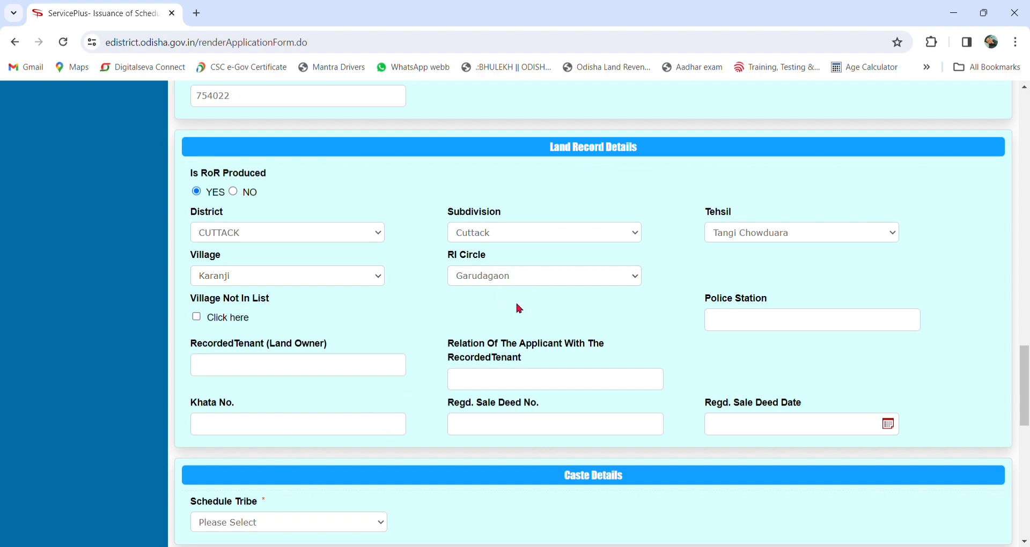
Step: Enter the land owner's name, relation GRANG FATHER and the khata number in the land record
scroll(448, 315, down, 1)
scroll(447, 315, down, 2)
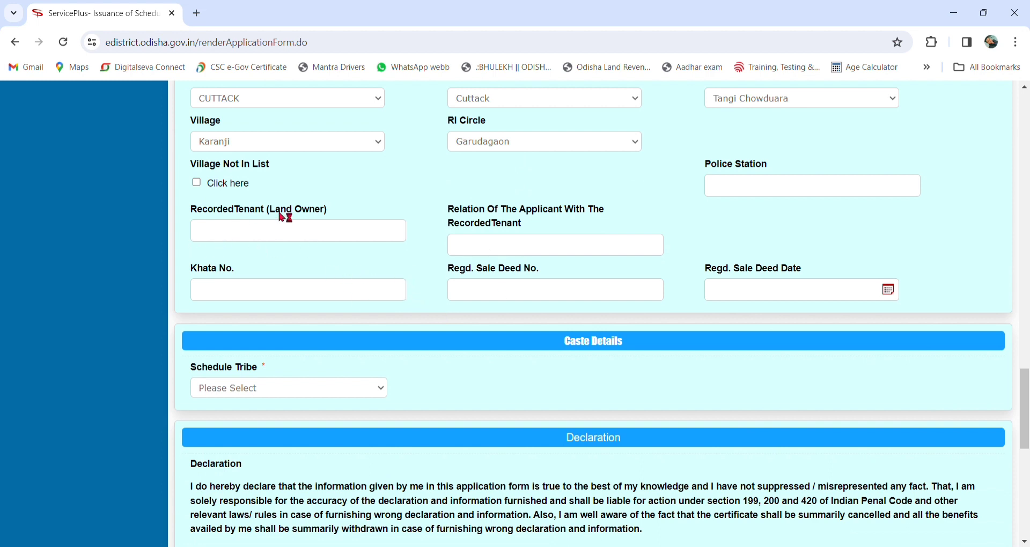
click(295, 240)
scroll(274, 254, up, 2)
scroll(257, 274, down, 2)
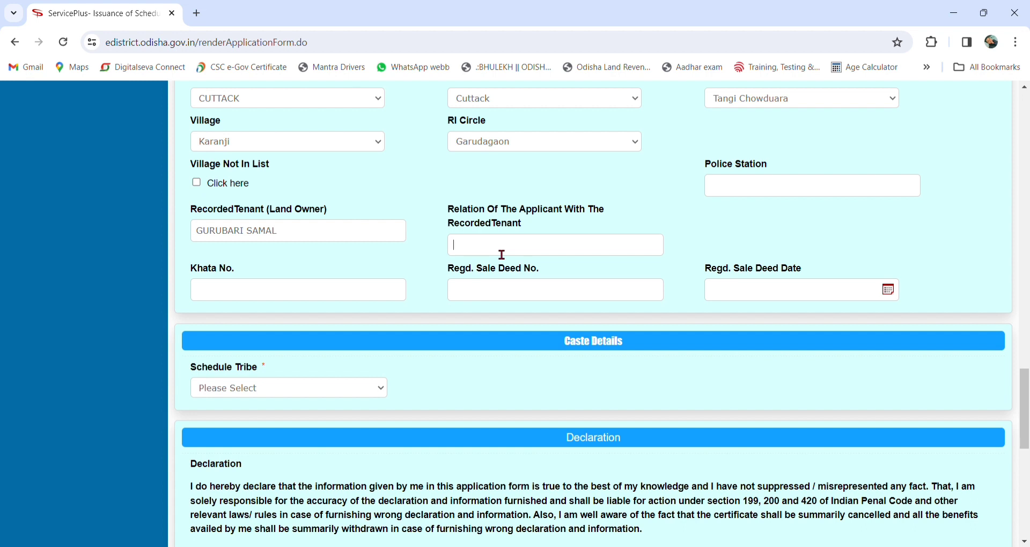
text(RANG FATHER)
scroll(435, 249, down, 1)
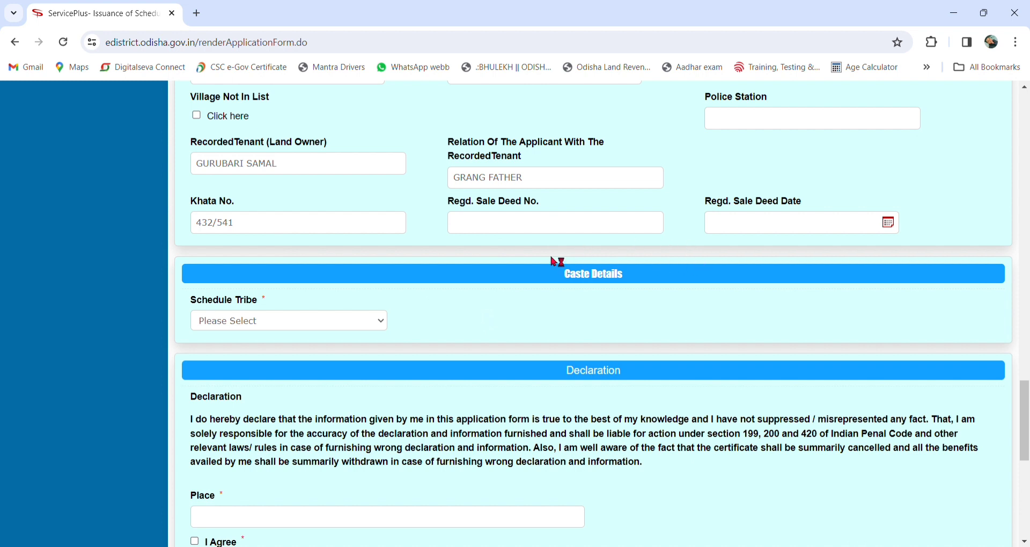
scroll(516, 259, down, 1)
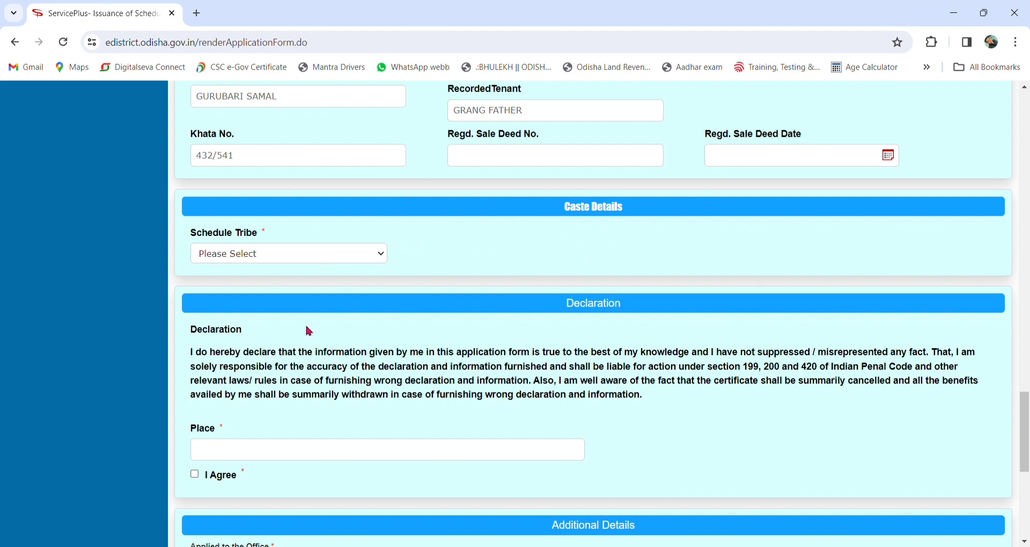
Step: Choose Saara as the Schedule Tribe and enter KARANJI as the place
key(s)
key(s)
scroll(572, 271, down, 2)
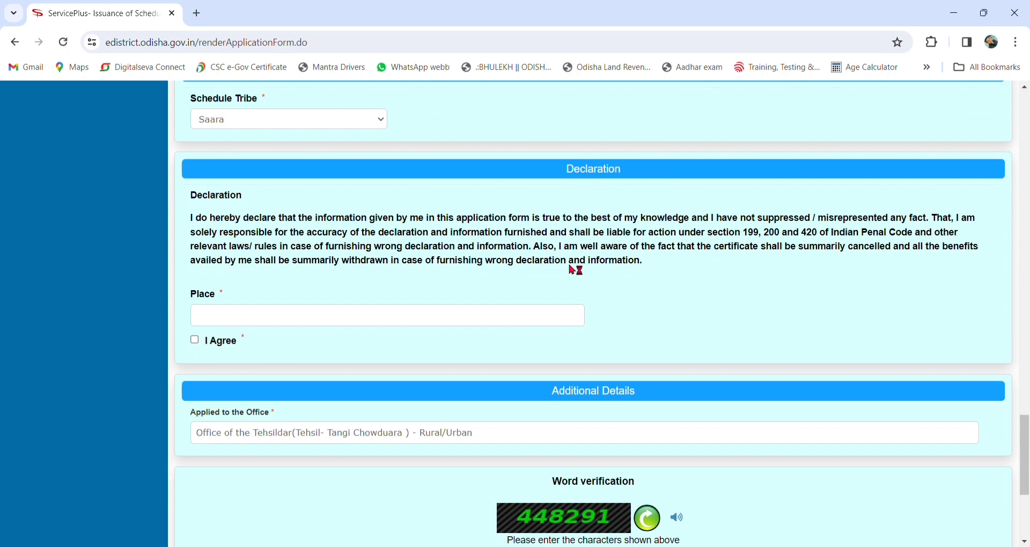
click(199, 322)
text(KARANJI)
Step: Agree to the declaration, enter the captcha and submit the application form
click(195, 340)
scroll(375, 350, down, 2)
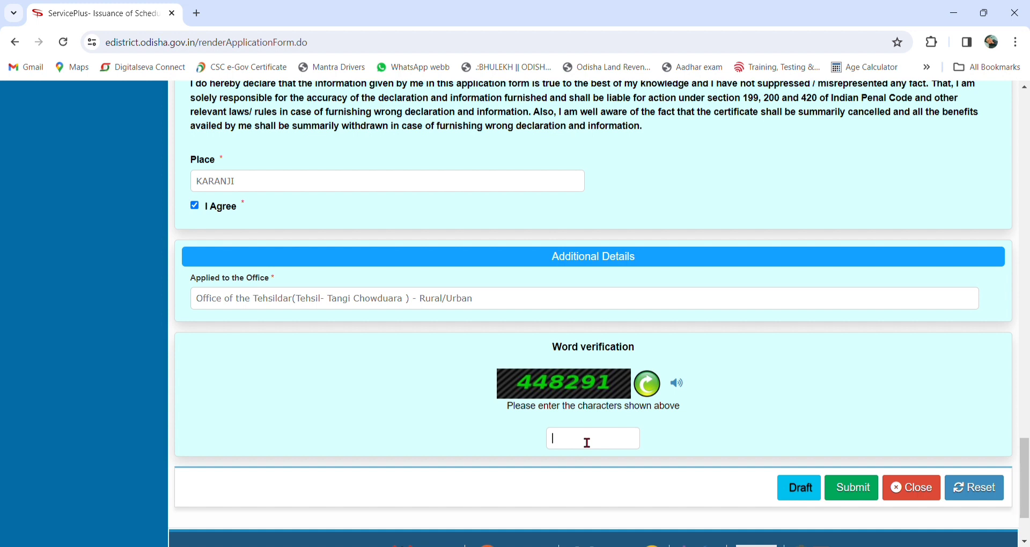
text(448291)
click(857, 491)
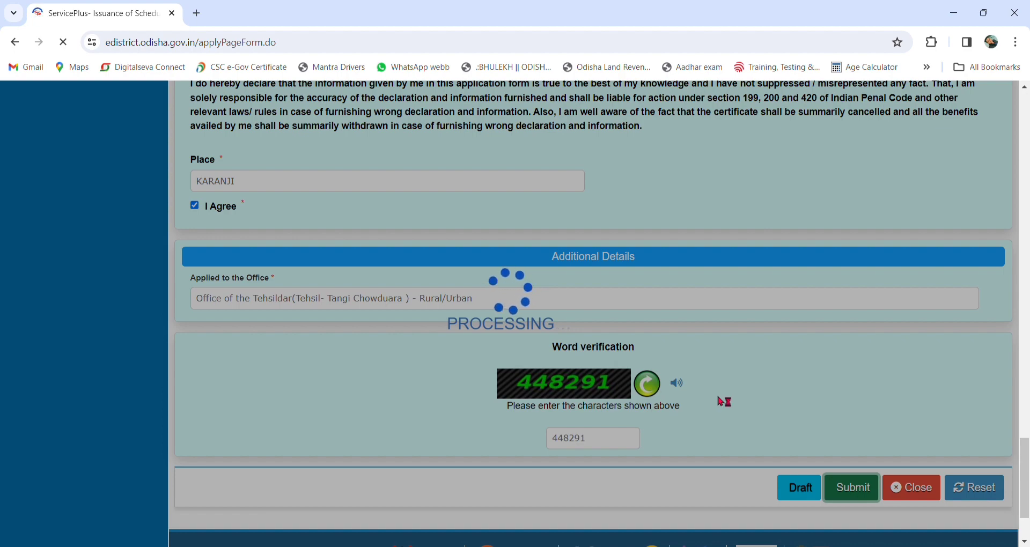
Step: Review the draft application preview, then continue to Attach Annexure
scroll(504, 337, down, 17)
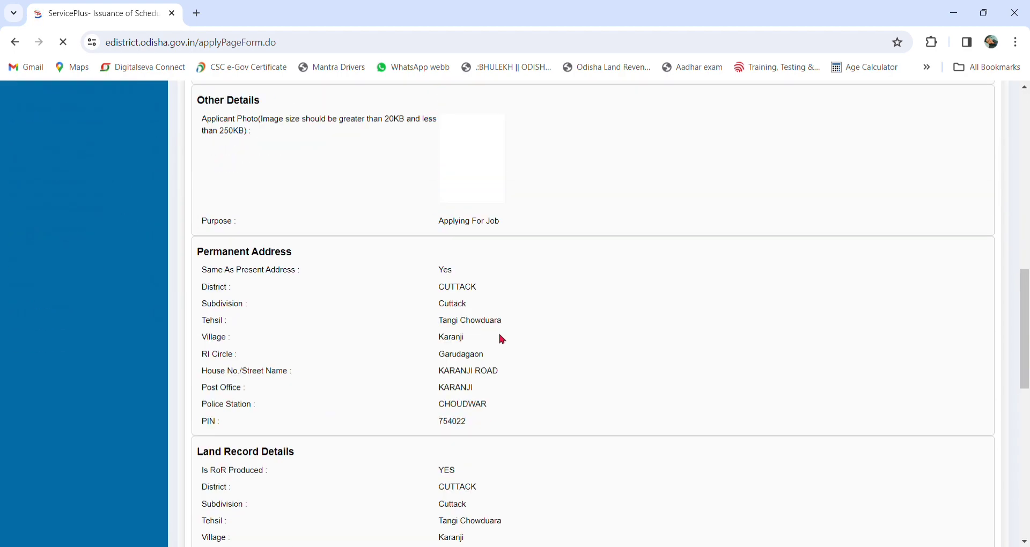
scroll(510, 334, up, 17)
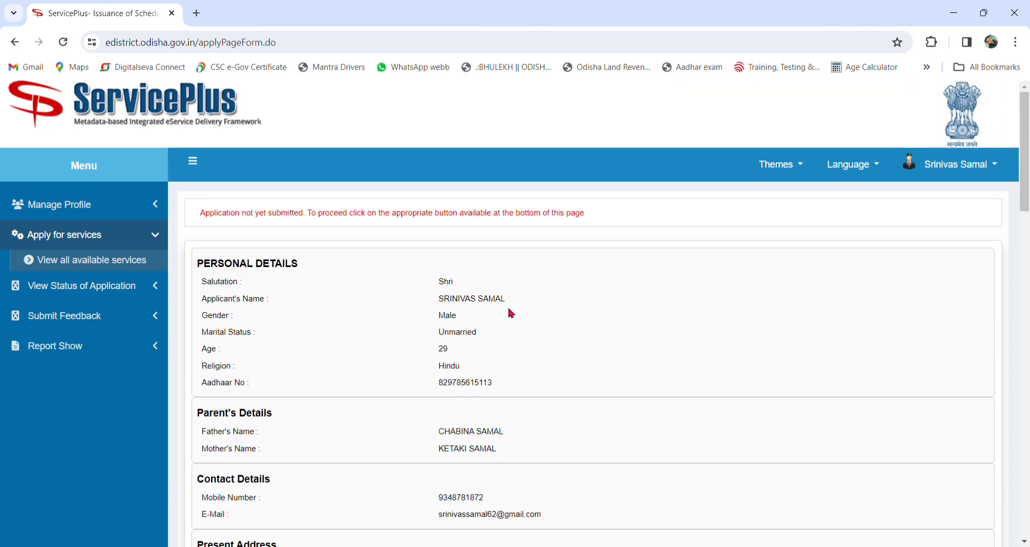
scroll(507, 296, down, 1)
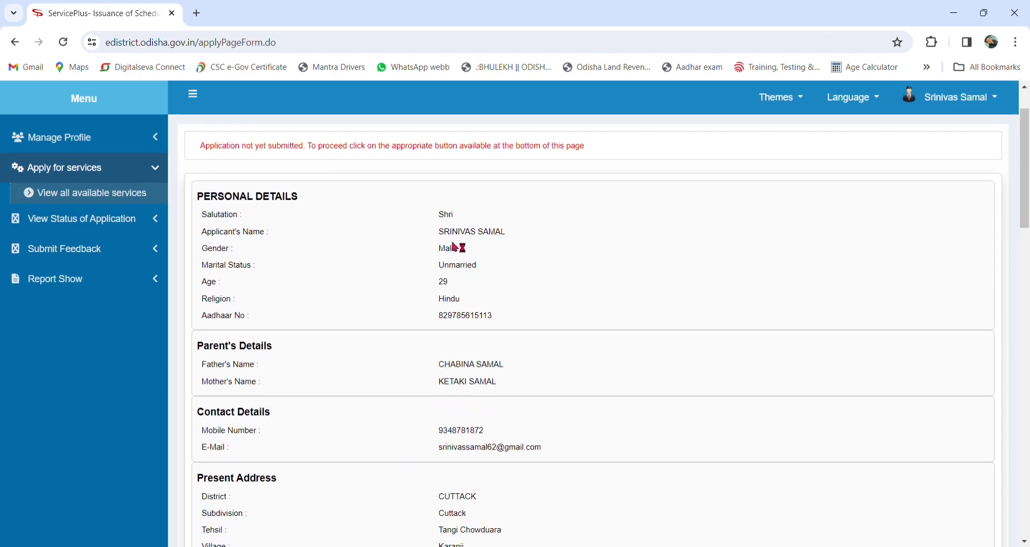
scroll(484, 266, down, 1)
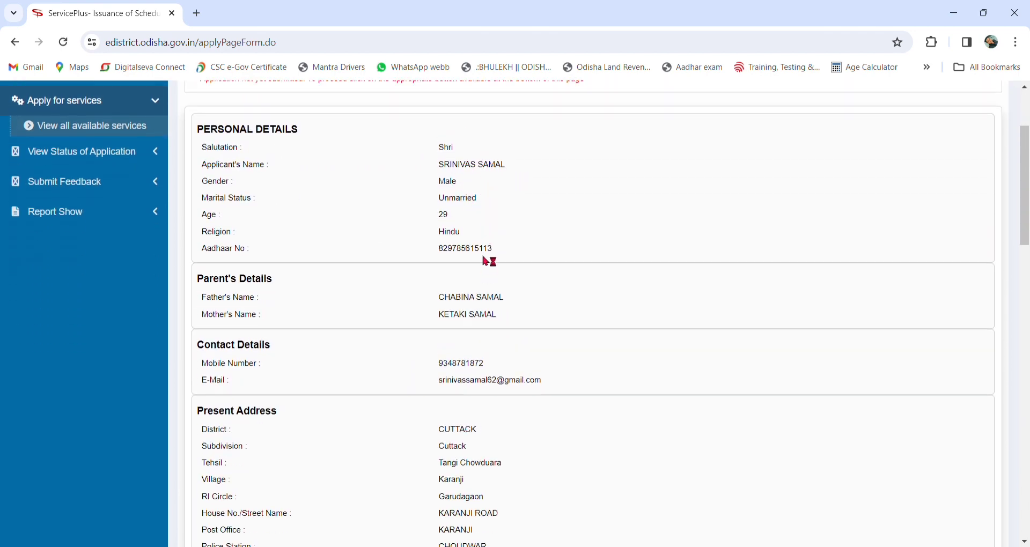
scroll(486, 259, down, 2)
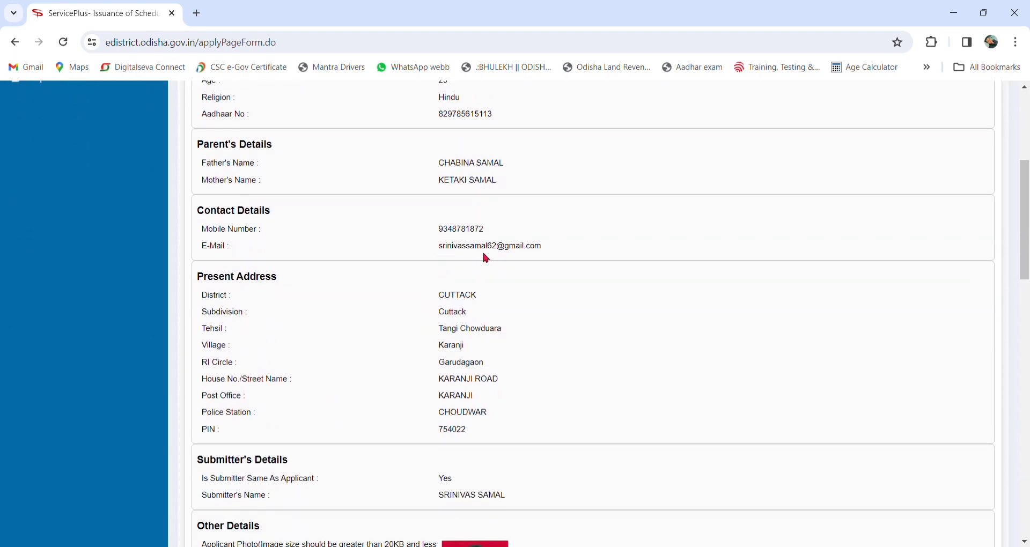
scroll(486, 258, down, 2)
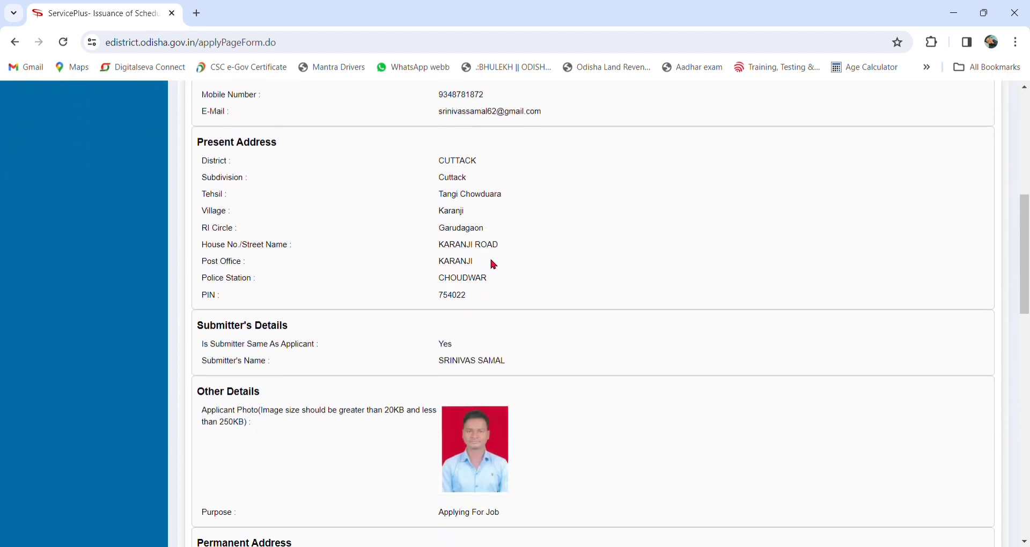
scroll(494, 264, down, 10)
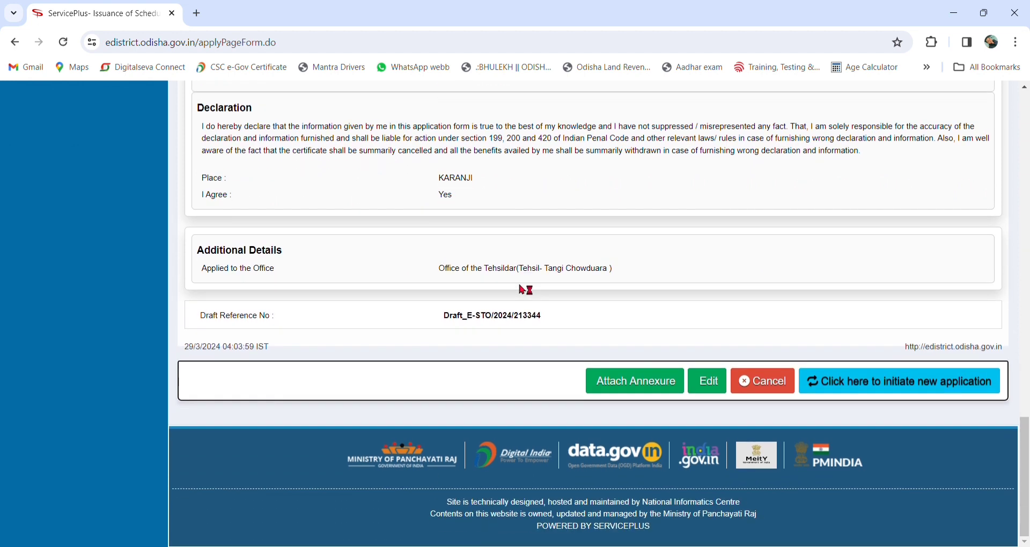
click(630, 387)
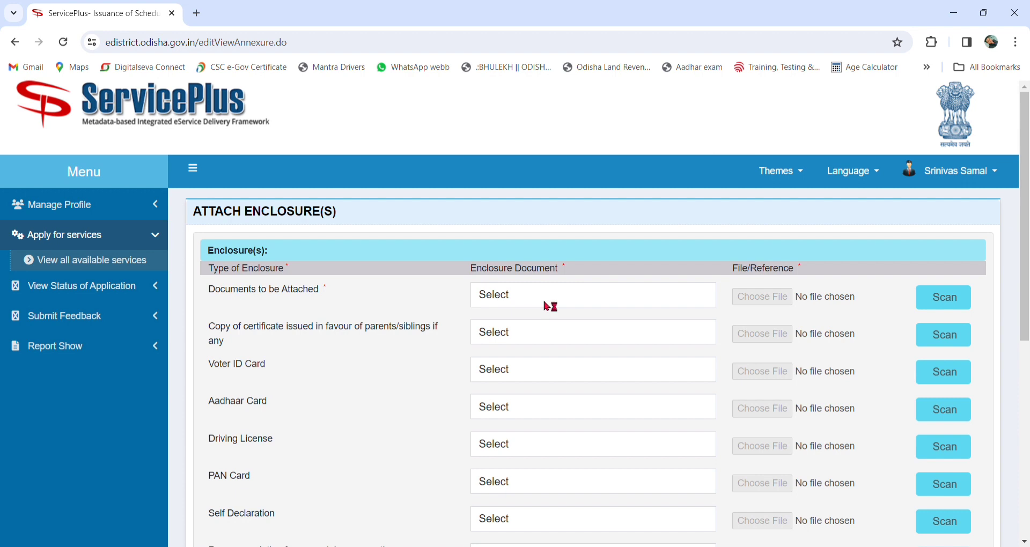
Step: Set the first enclosure to Aadhaar Card and attach Aadhara merged.pdf
click(537, 295)
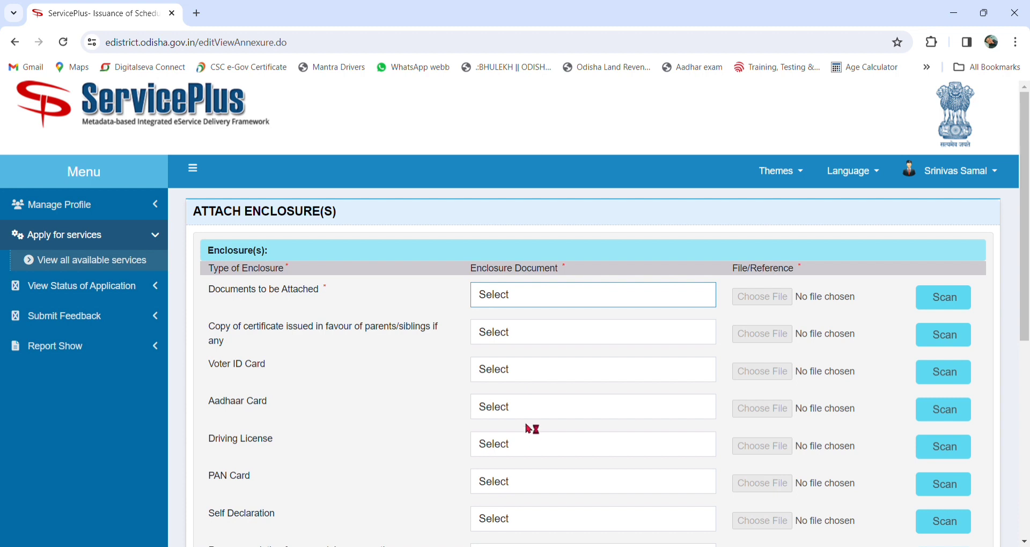
click(789, 296)
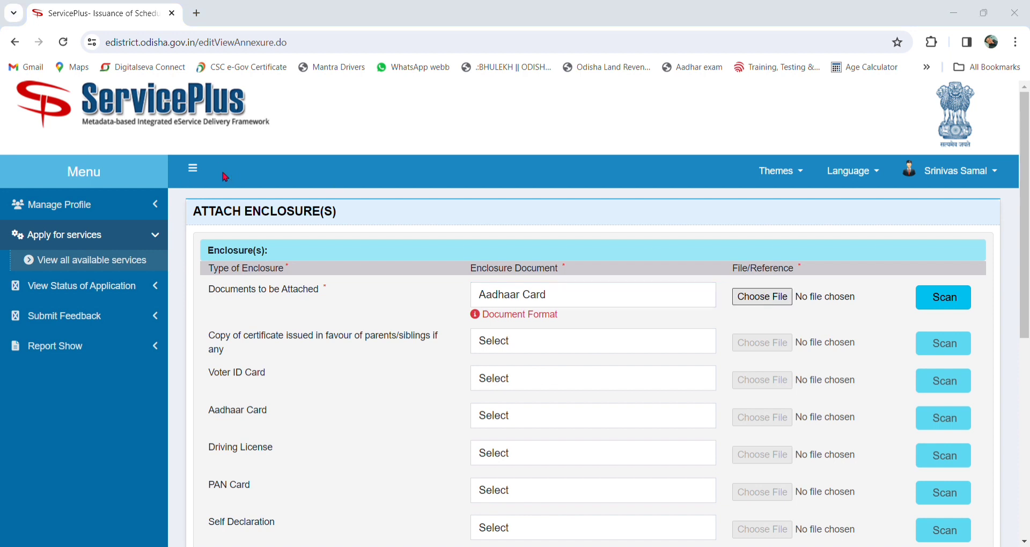
click(493, 429)
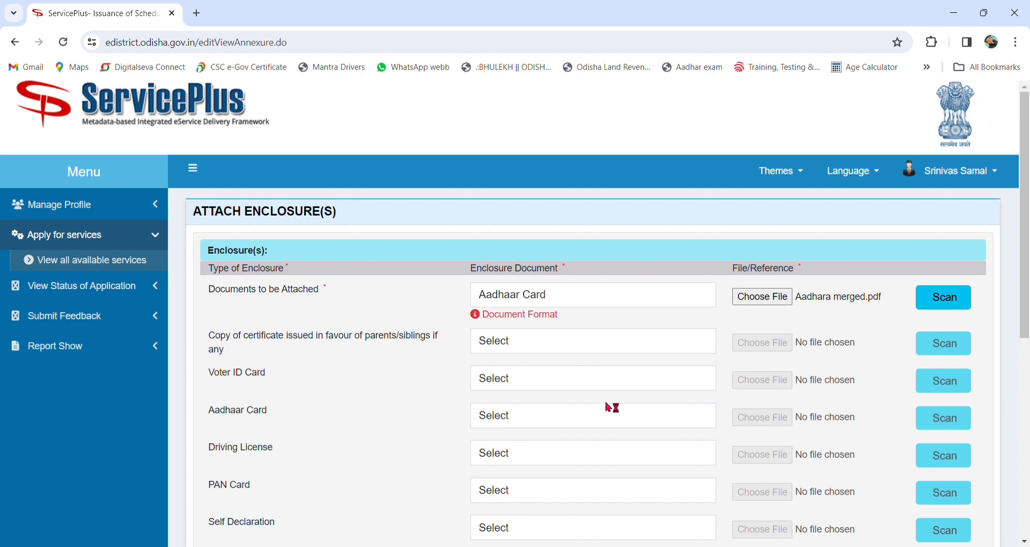
scroll(612, 406, down, 1)
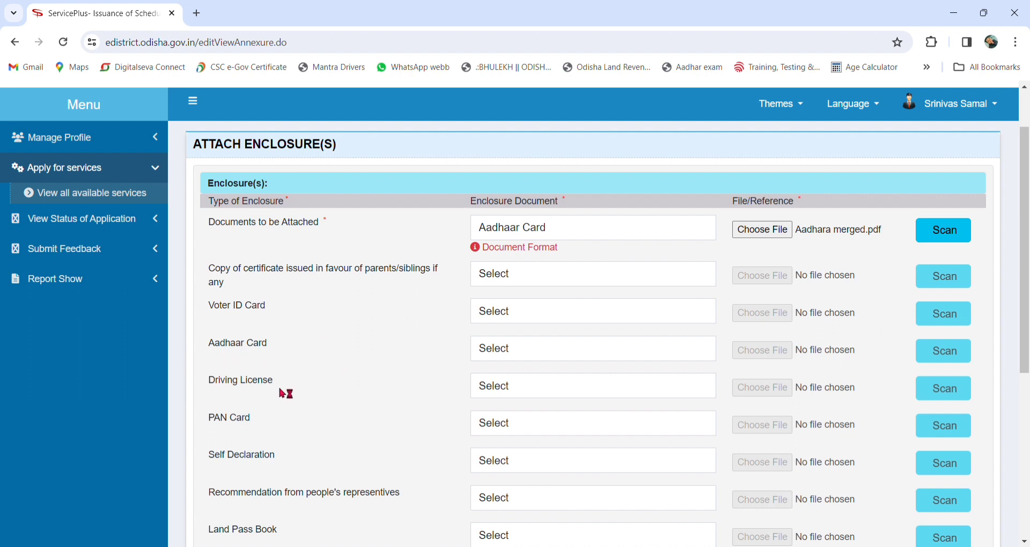
scroll(327, 374, down, 1)
scroll(330, 379, down, 1)
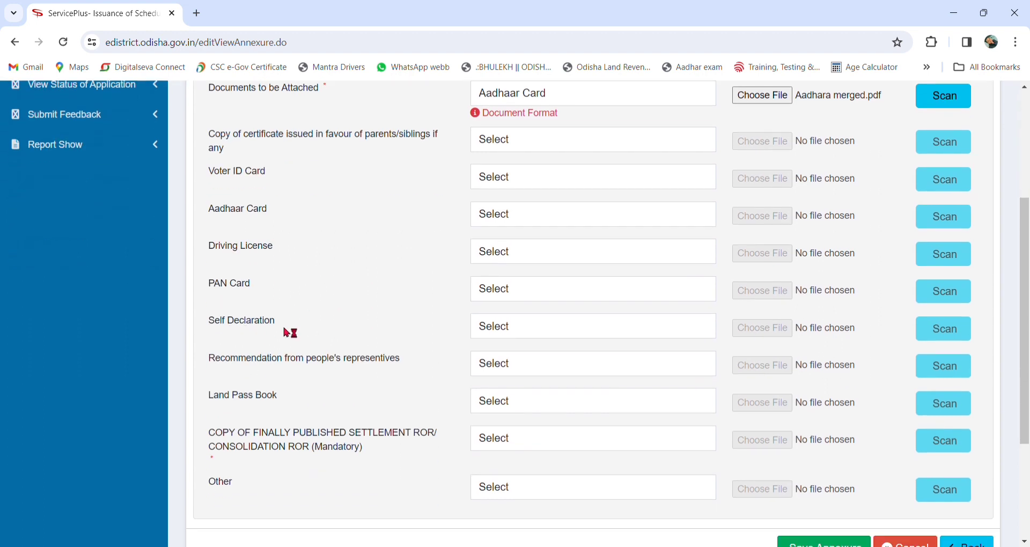
scroll(363, 337, up, 1)
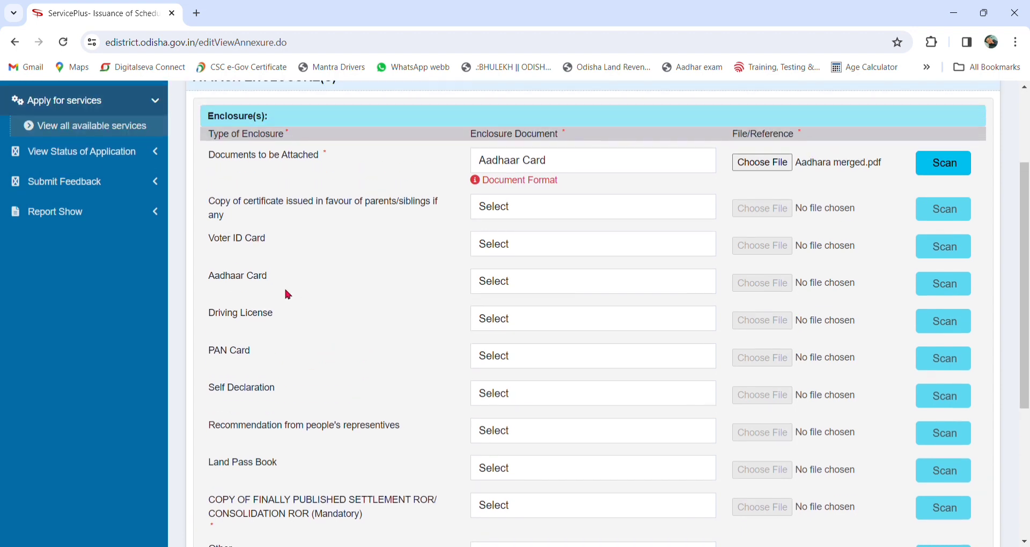
Step: Set the Voter ID Card enclosure document and attach the voter ID PDF
click(526, 248)
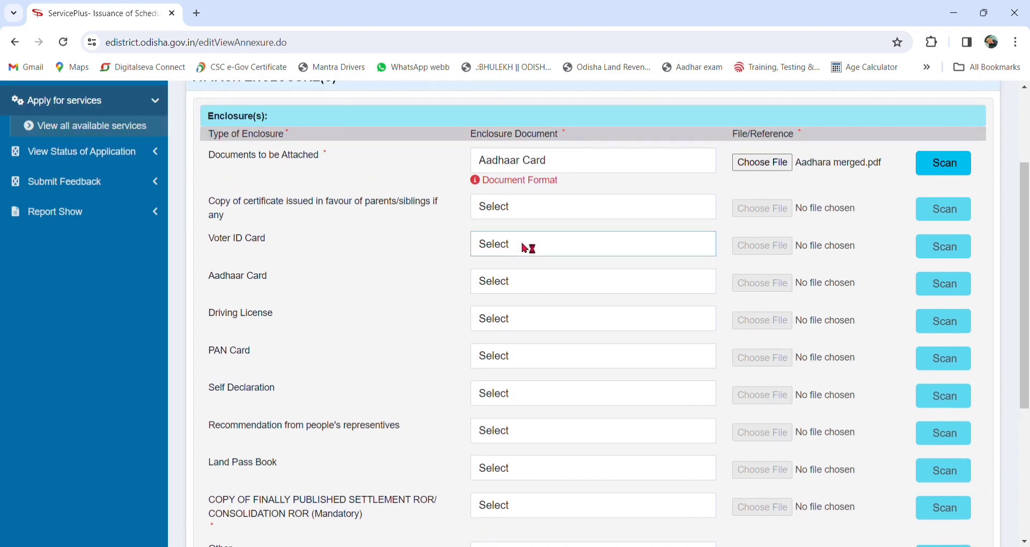
click(526, 282)
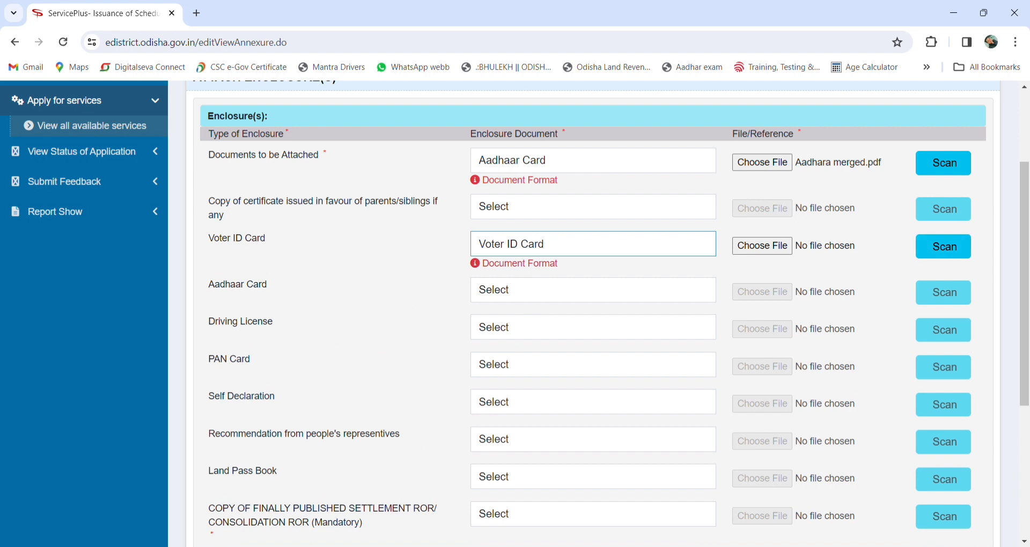
click(788, 247)
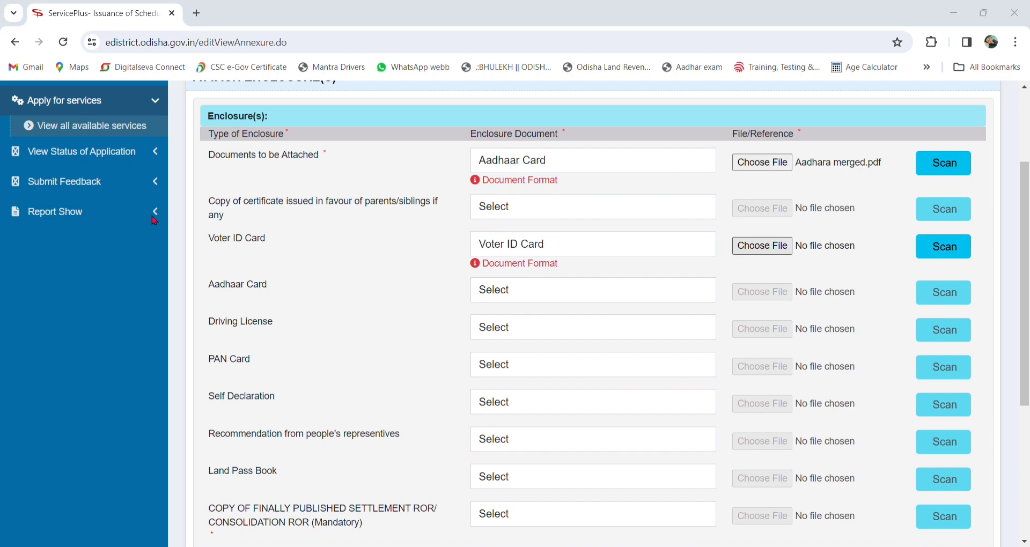
click(490, 431)
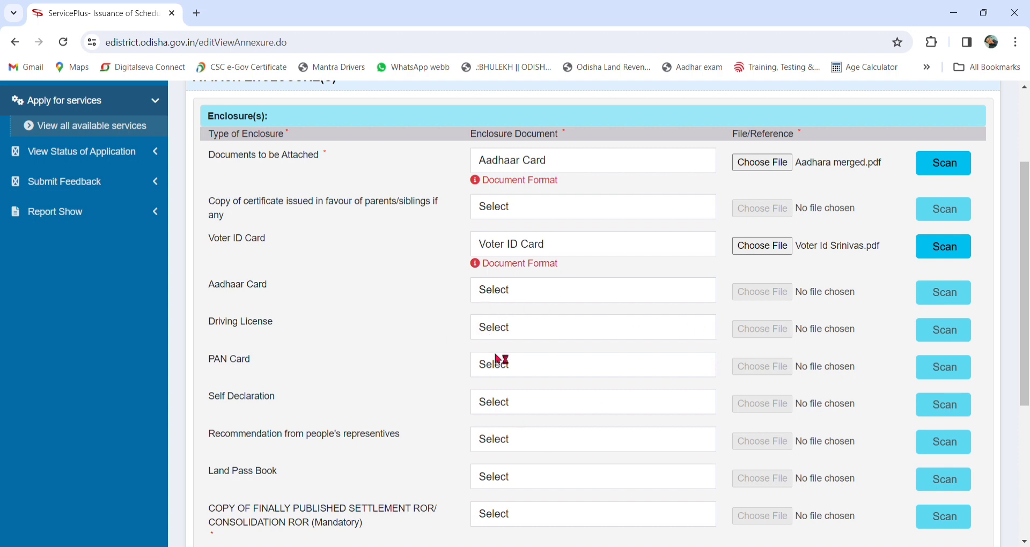
Step: Set the PAN Card row's enclosure document to PAN Card
click(537, 368)
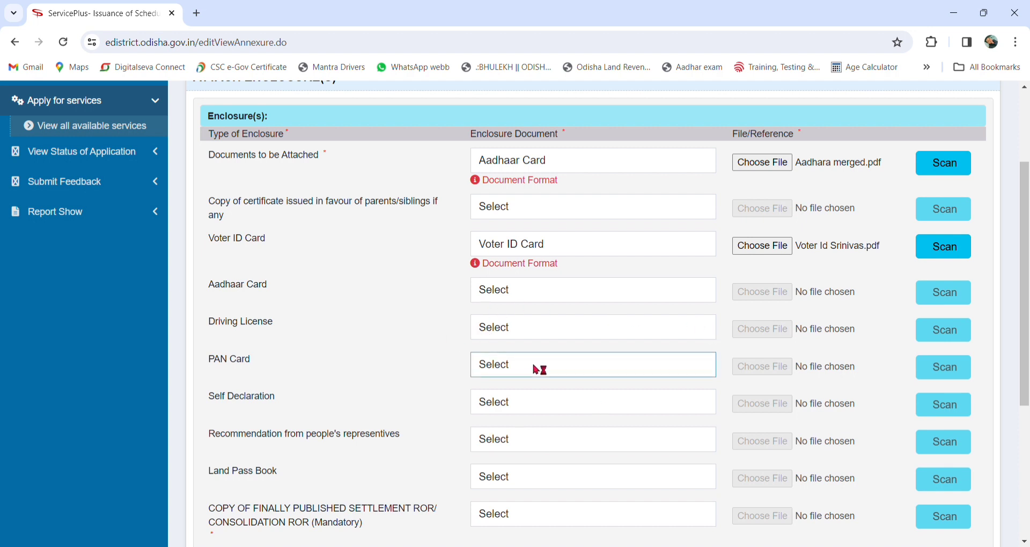
click(542, 404)
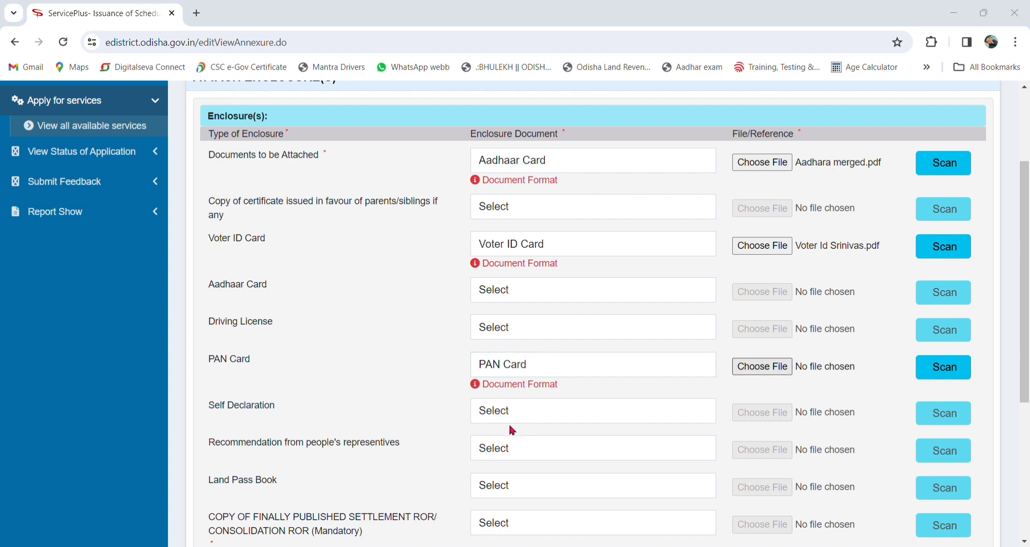
scroll(600, 384, down, 3)
scroll(596, 385, down, 1)
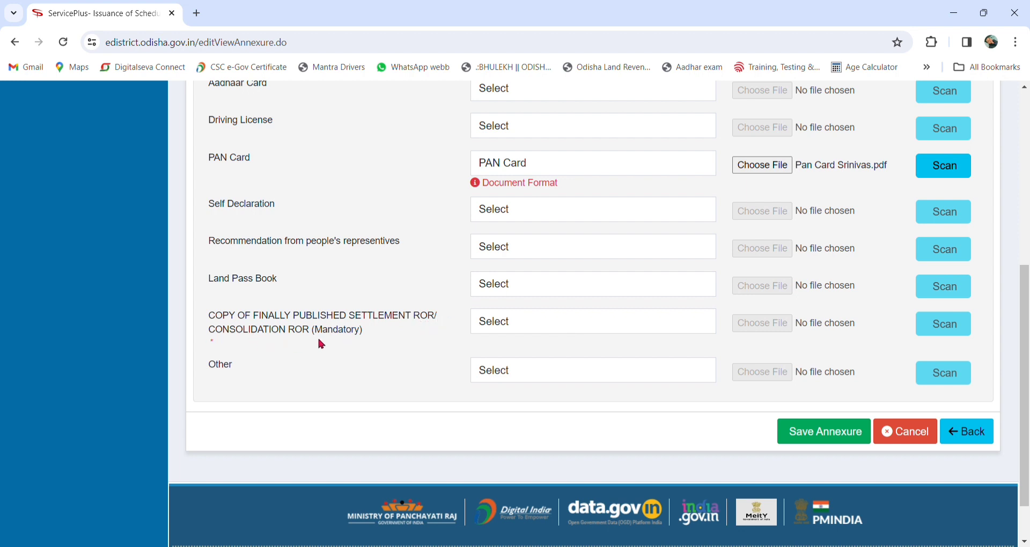
Step: Attach Pata and Pauti Merged.pdf as the settlement ROR copy and save the annexure
click(564, 325)
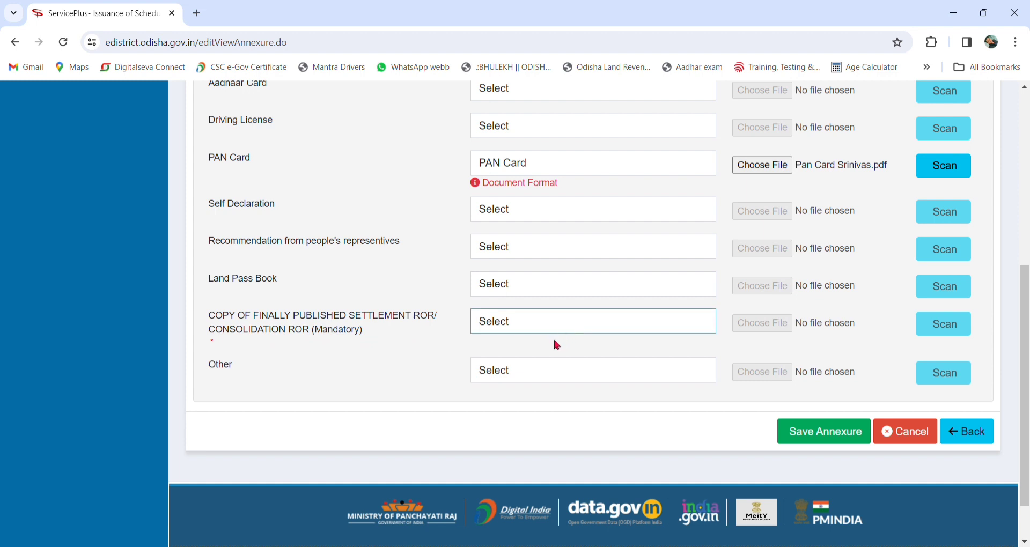
click(555, 359)
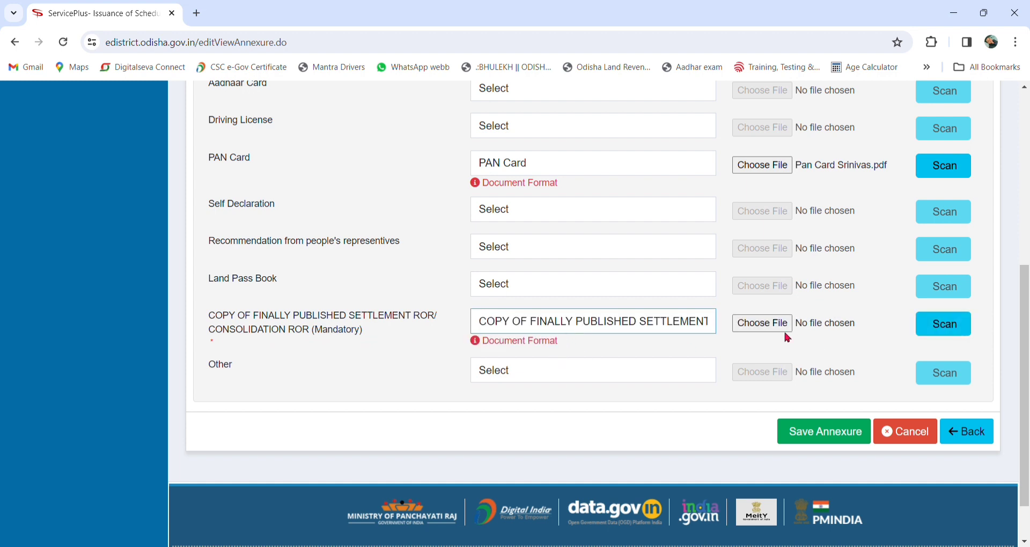
click(766, 325)
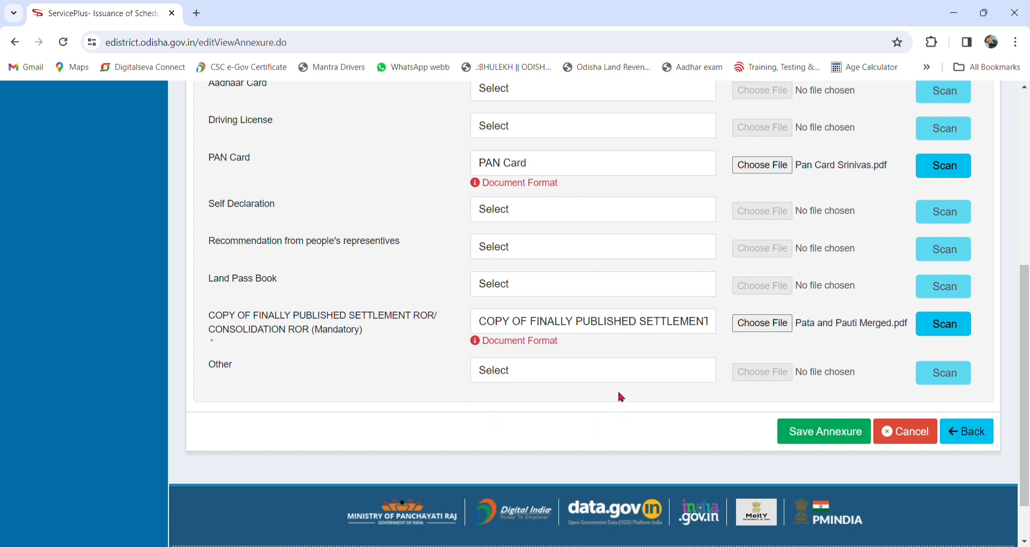
scroll(621, 397, up, 5)
scroll(608, 369, down, 2)
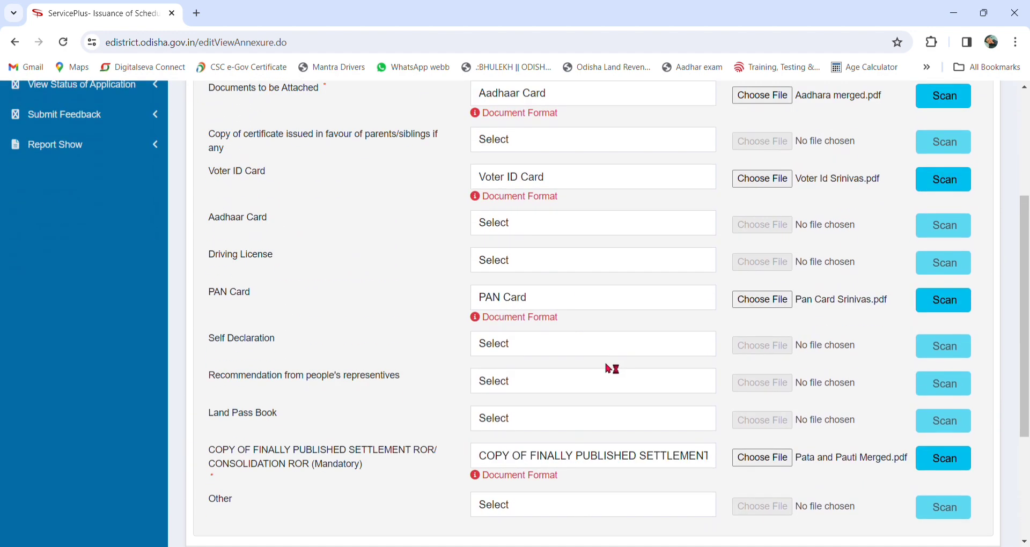
scroll(612, 370, down, 3)
click(834, 382)
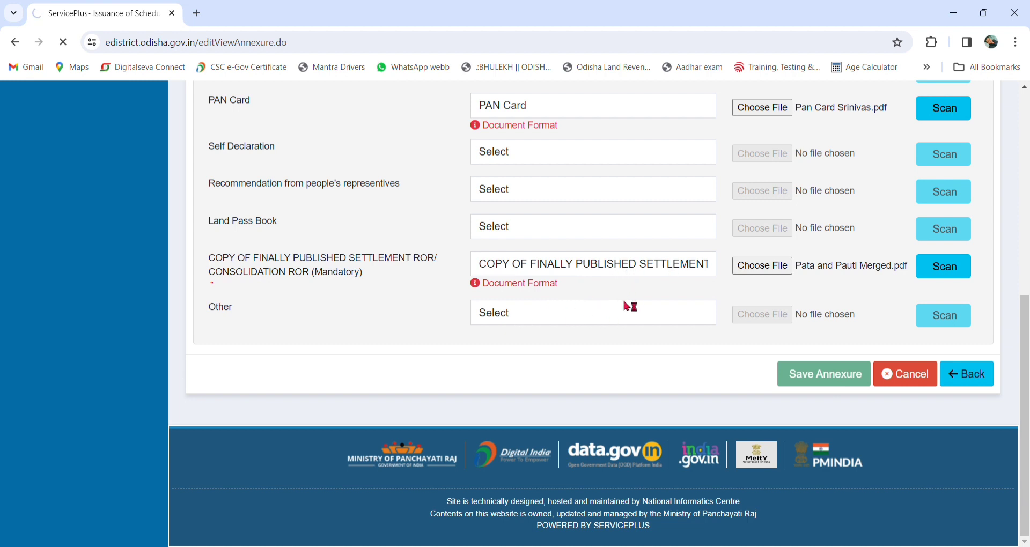
Step: Scroll through the Attach Enclosure(s) page to check the attachments while saving completes
scroll(627, 301, up, 7)
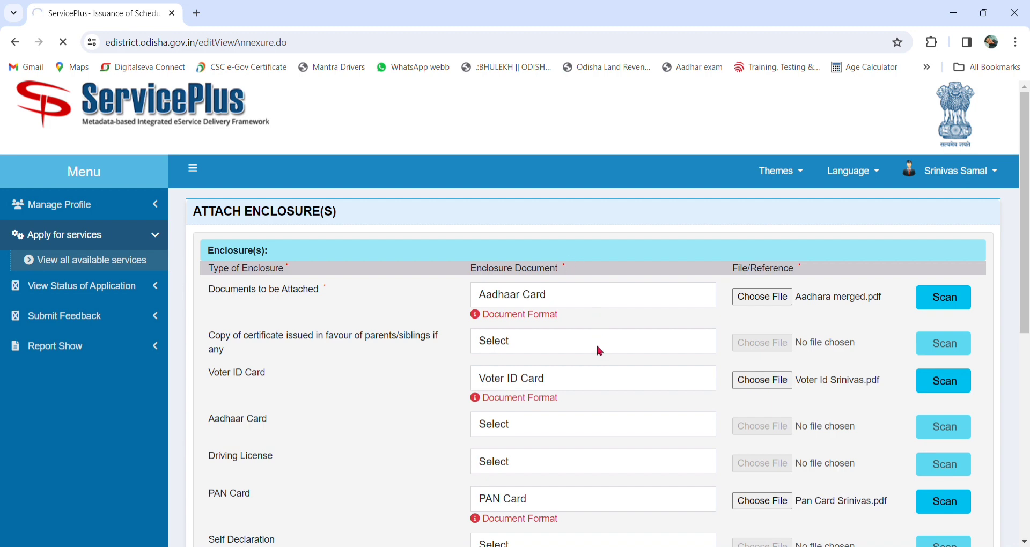
scroll(599, 350, down, 6)
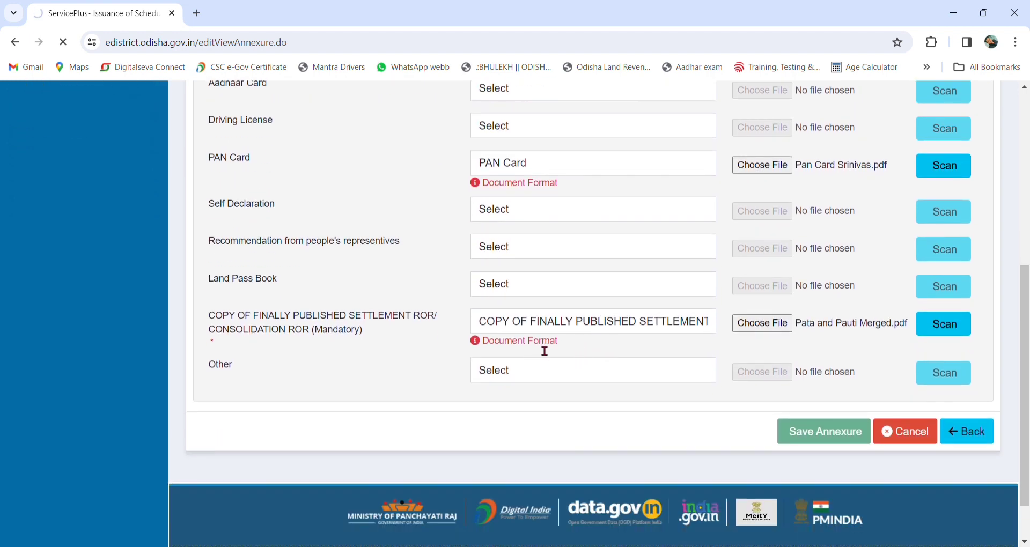
scroll(543, 349, up, 6)
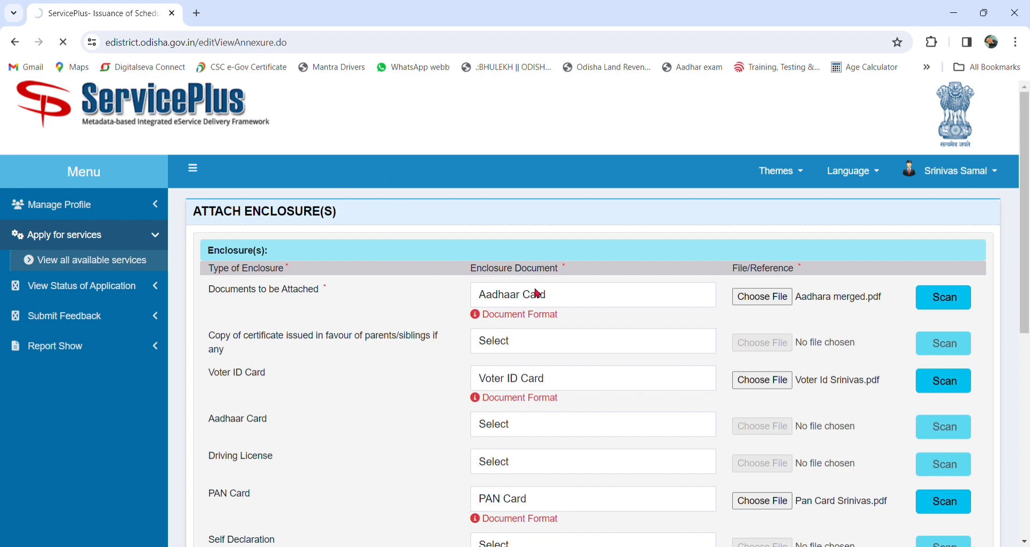
scroll(580, 320, down, 1)
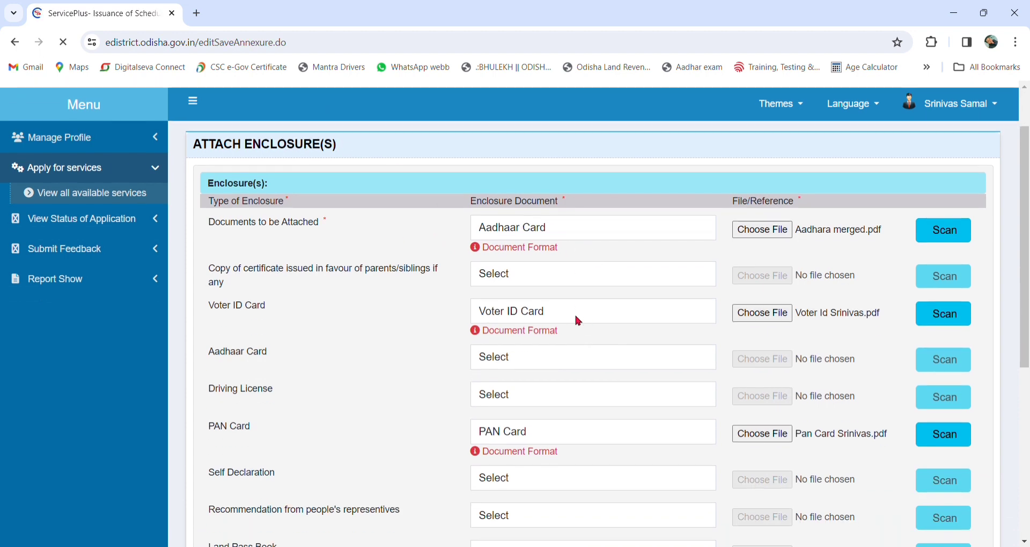
scroll(582, 321, down, 1)
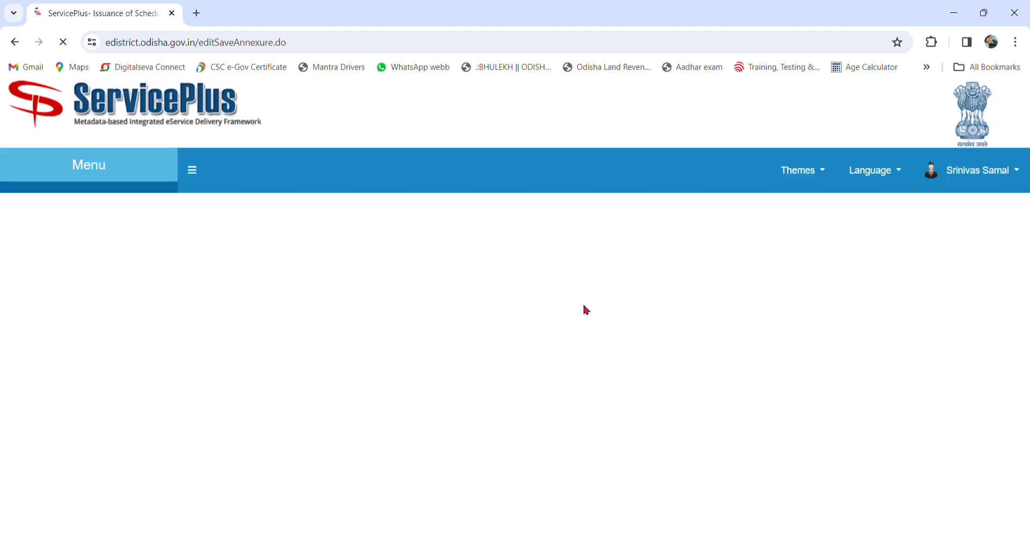
Step: Review the application preview and its four-item Annexure List, then submit the application
scroll(584, 308, down, 15)
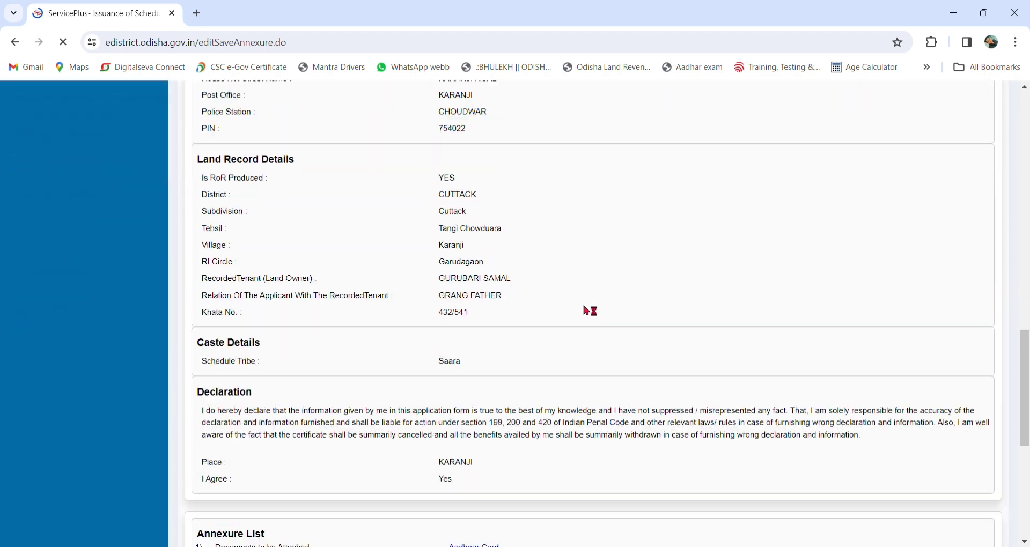
scroll(582, 305, up, 10)
scroll(571, 309, up, 5)
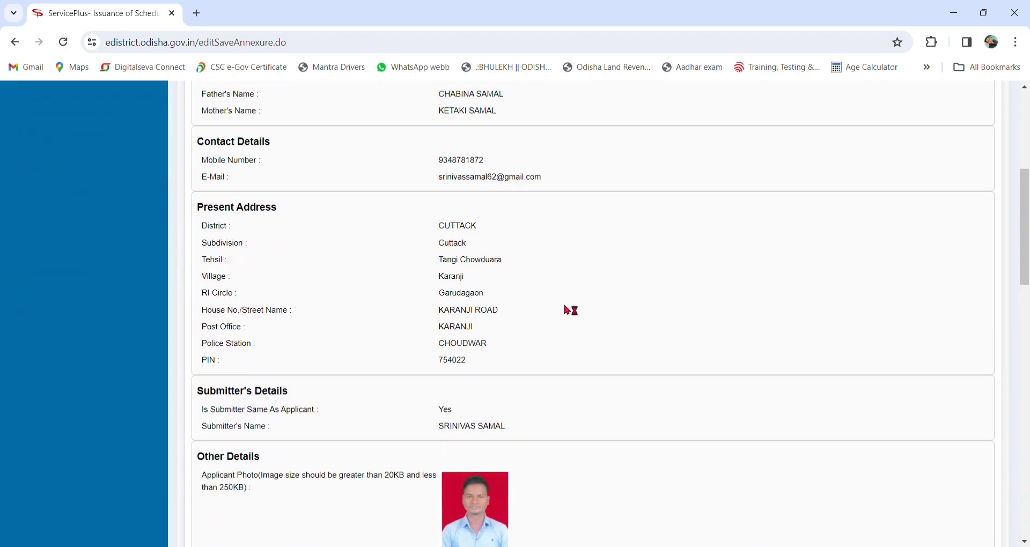
scroll(558, 310, down, 8)
scroll(552, 310, down, 10)
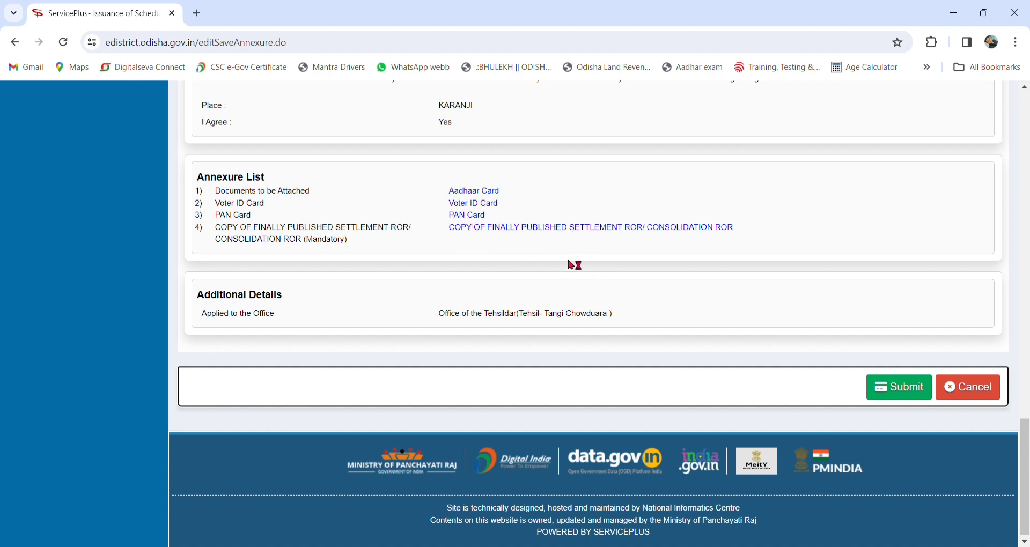
scroll(679, 361, up, 10)
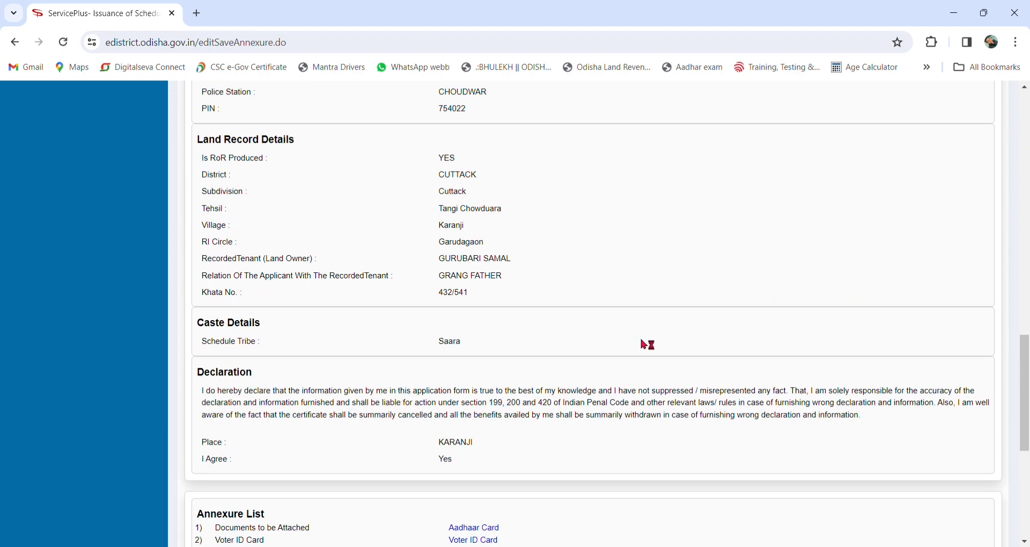
scroll(627, 340, down, 10)
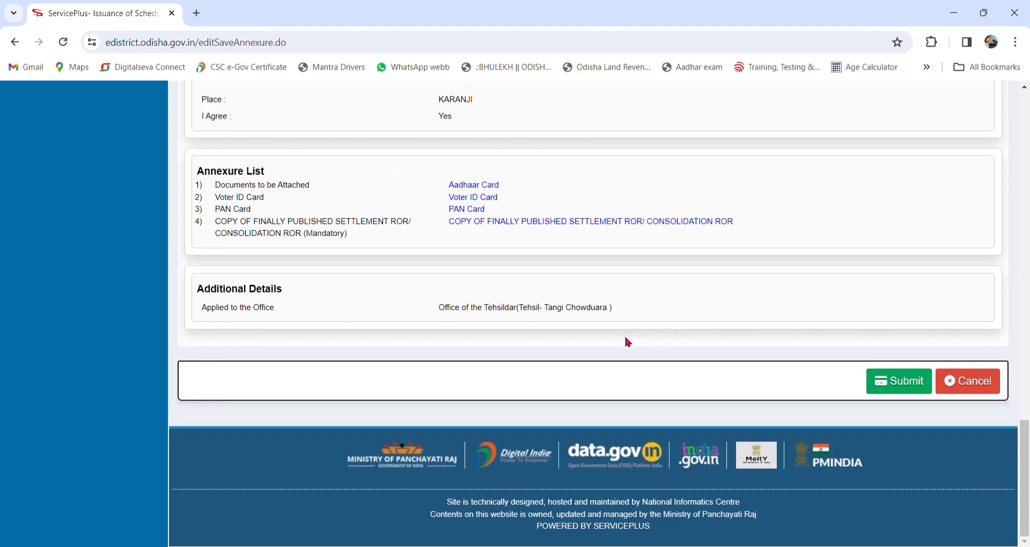
click(908, 384)
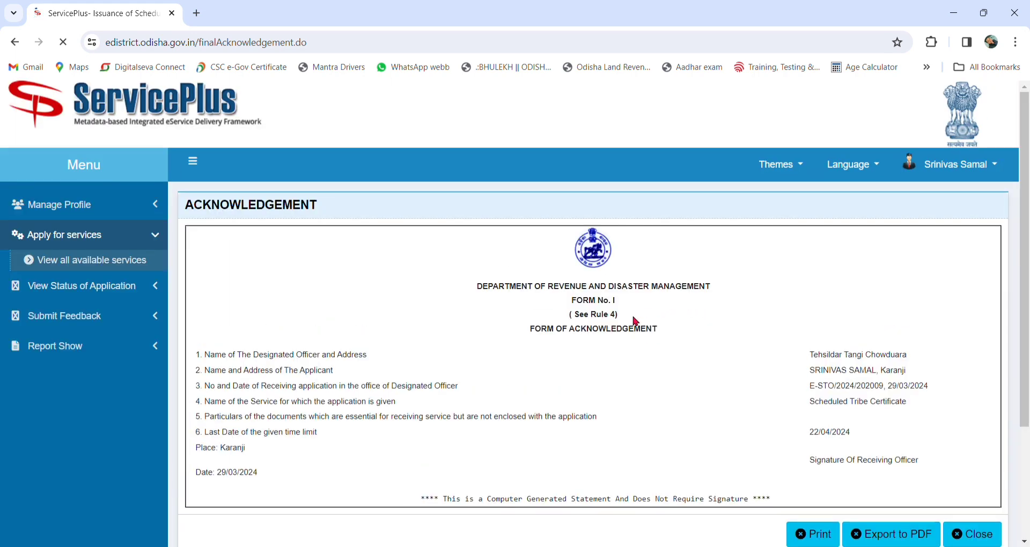
Step: Scroll through the Form of Acknowledgement dated 29/03/2024 to review it
scroll(635, 321, down, 3)
scroll(641, 321, up, 3)
scroll(669, 278, down, 3)
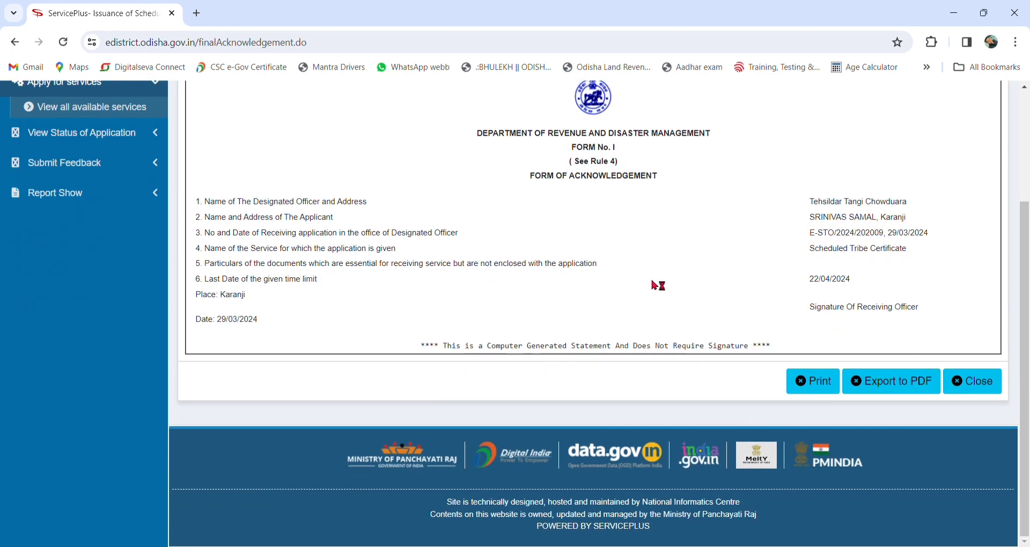
scroll(659, 285, up, 3)
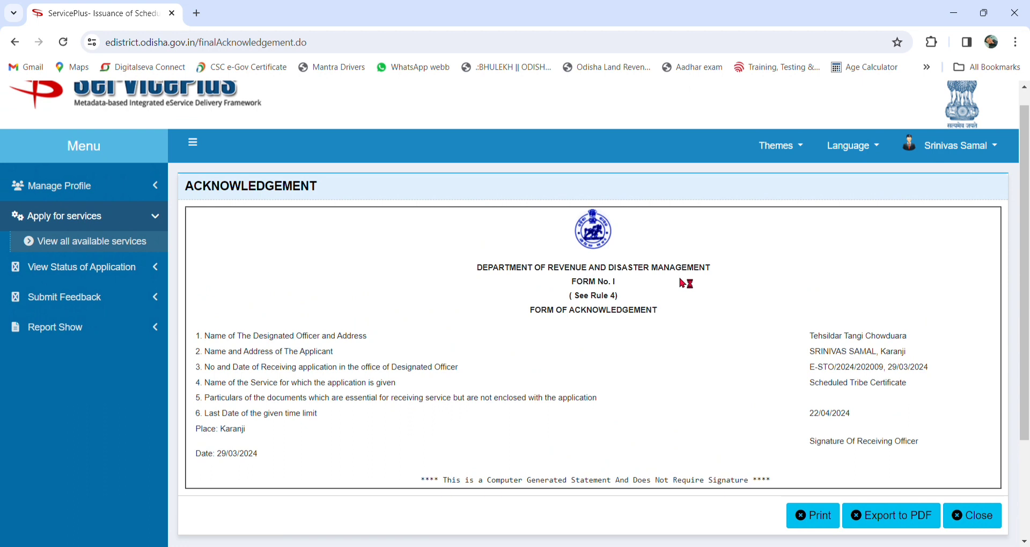
scroll(679, 275, down, 3)
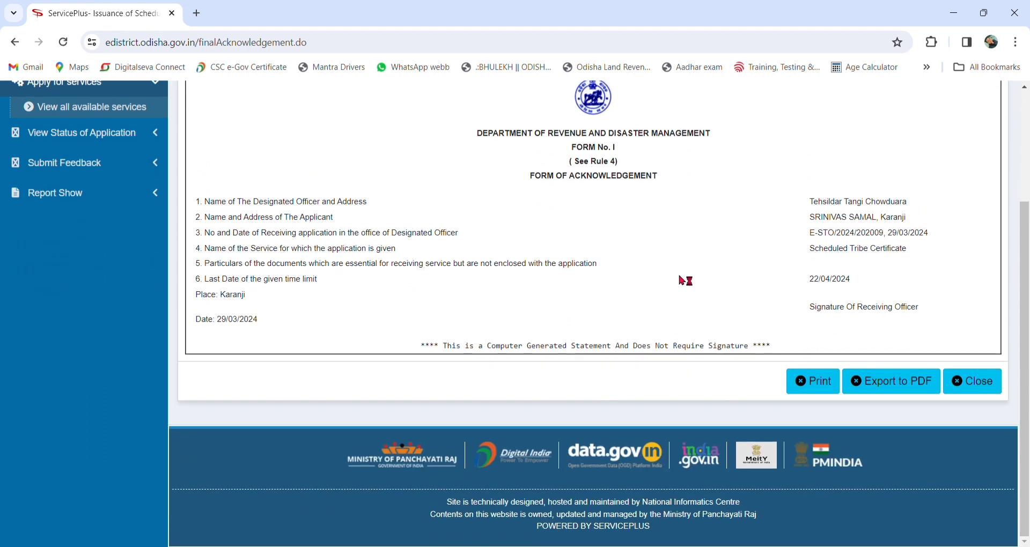
scroll(591, 337, up, 3)
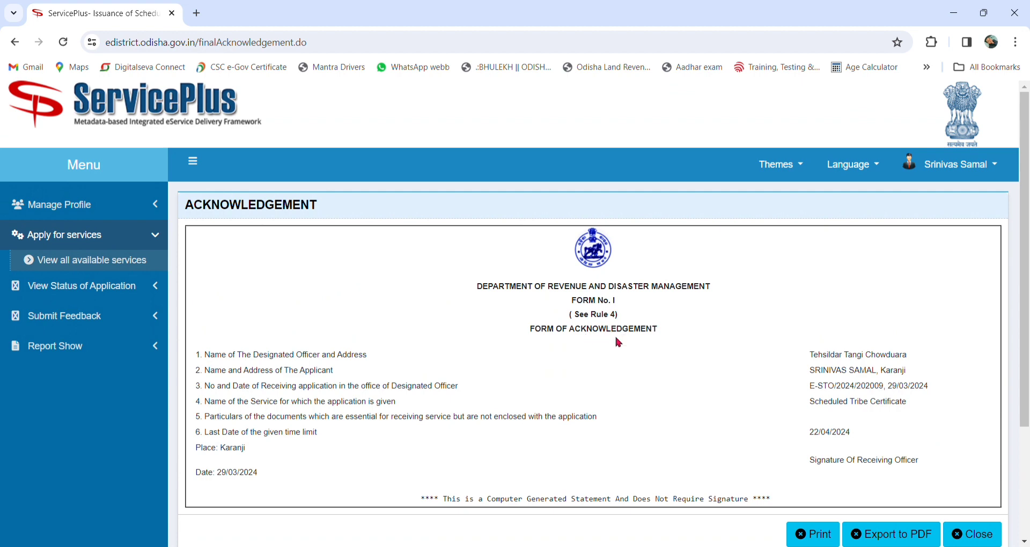
scroll(615, 334, down, 3)
scroll(616, 337, up, 3)
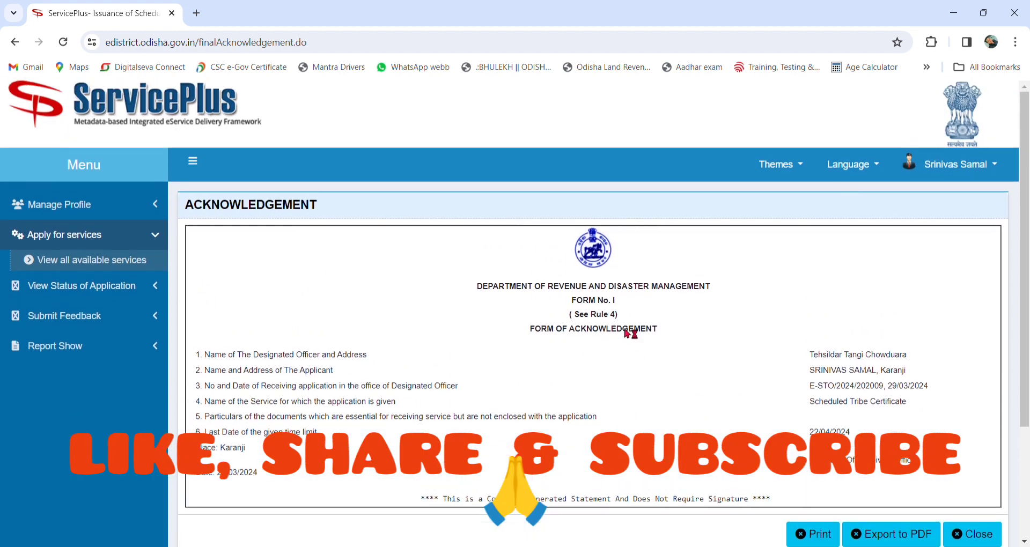